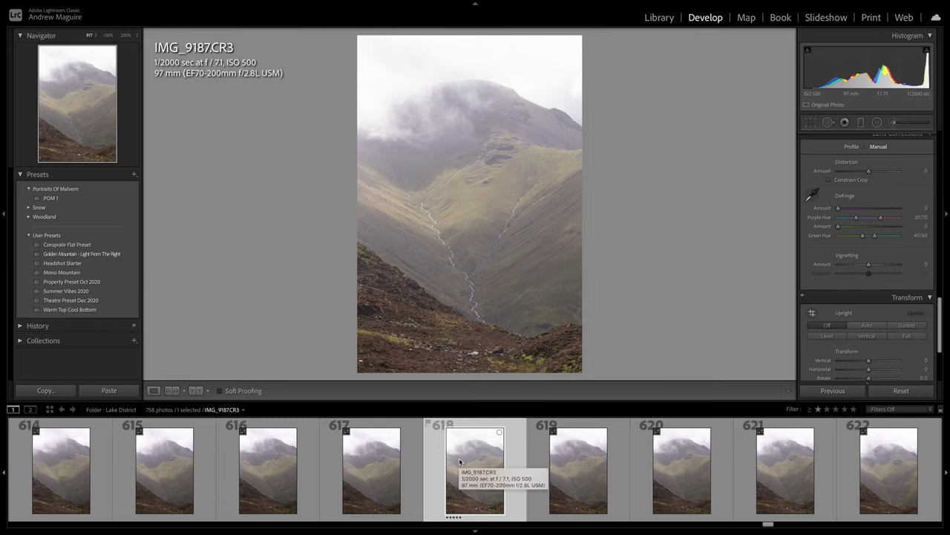
Step: Browse back and forth through the valley shots and settle on IMG_9187
{"action": "key", "text": "Left"}
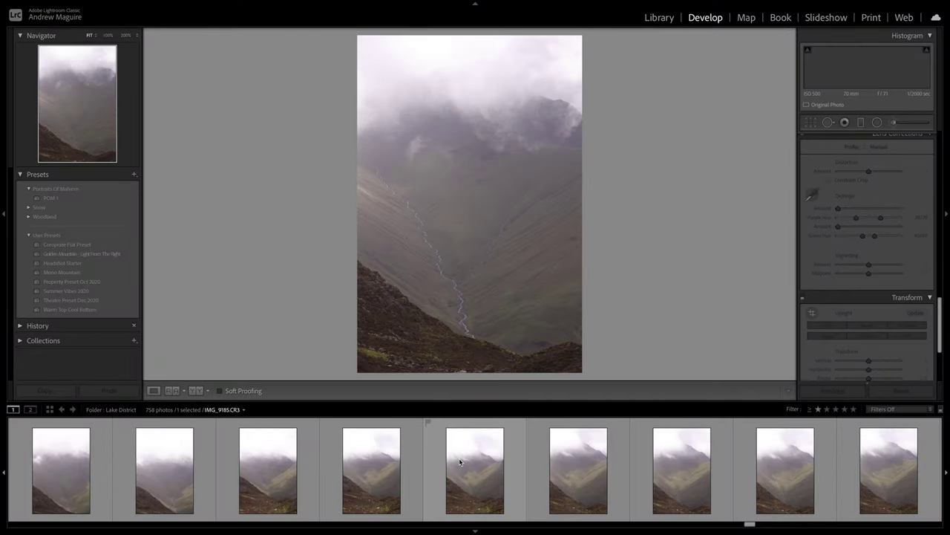
{"action": "key", "text": "Left"}
{"action": "key", "text": "Left"}
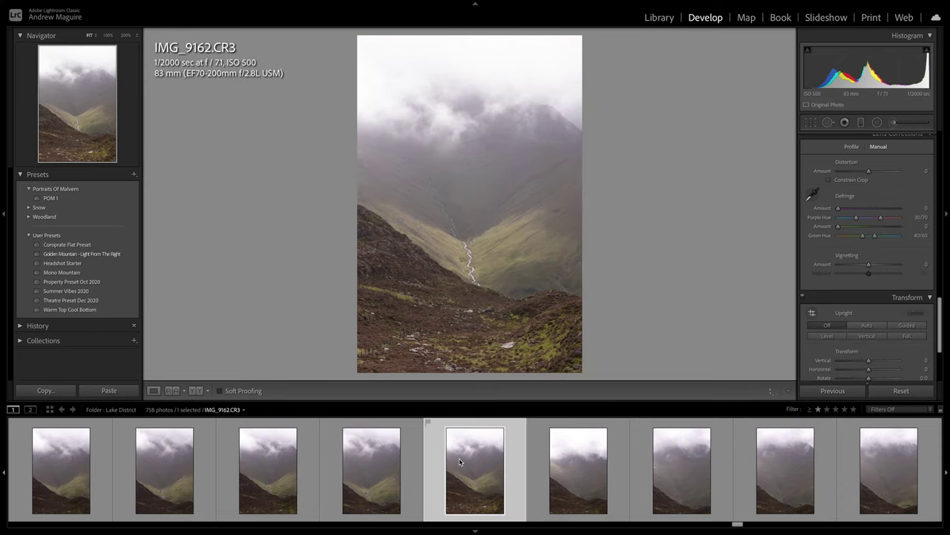
{"action": "key", "text": "Left"}
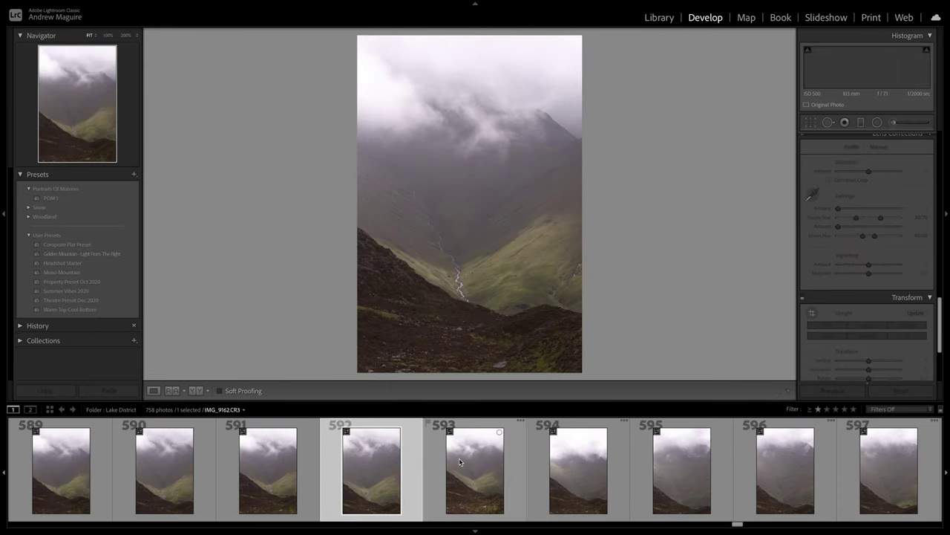
{"action": "key", "text": "Left"}
{"action": "key", "text": "Left"}
{"action": "key", "text": "Left"}
{"action": "key", "text": "Left"}
{"action": "key", "text": "Left"}
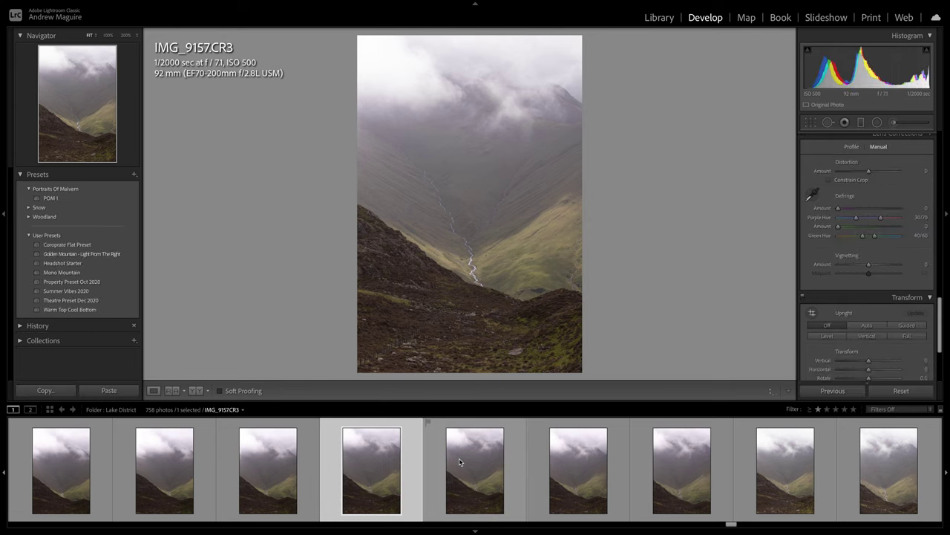
{"action": "key", "text": "Left"}
{"action": "key", "text": "Left"}
{"action": "key", "text": "Left"}
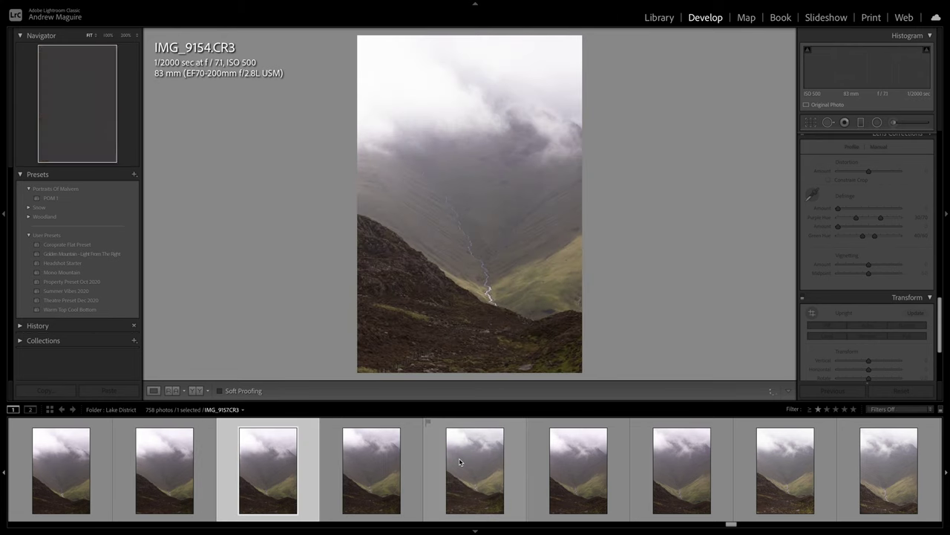
{"action": "key", "text": "Right"}
{"action": "key", "text": "Right"}
{"action": "key", "text": "Right"}
{"action": "key", "text": "Right"}
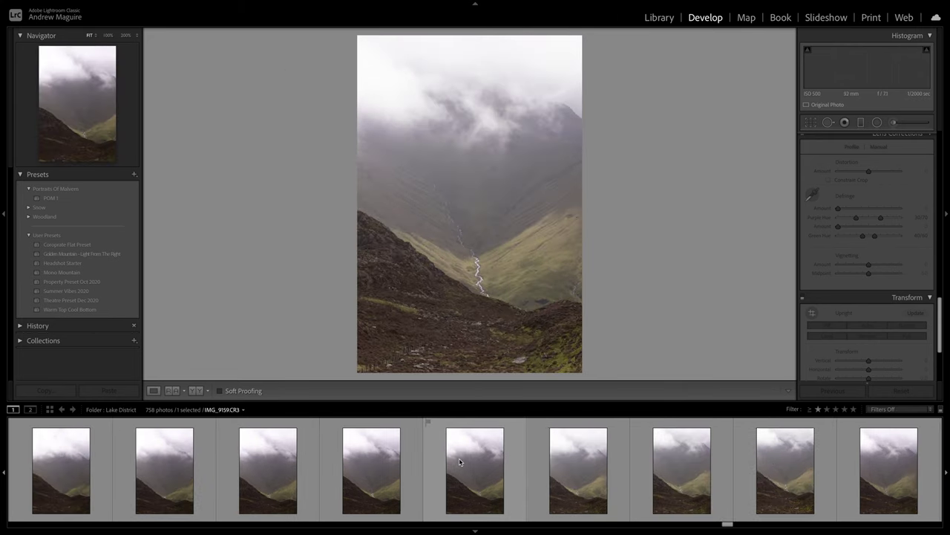
{"action": "key", "text": "Right"}
{"action": "key", "text": "Right"}
{"action": "key", "text": "Right"}
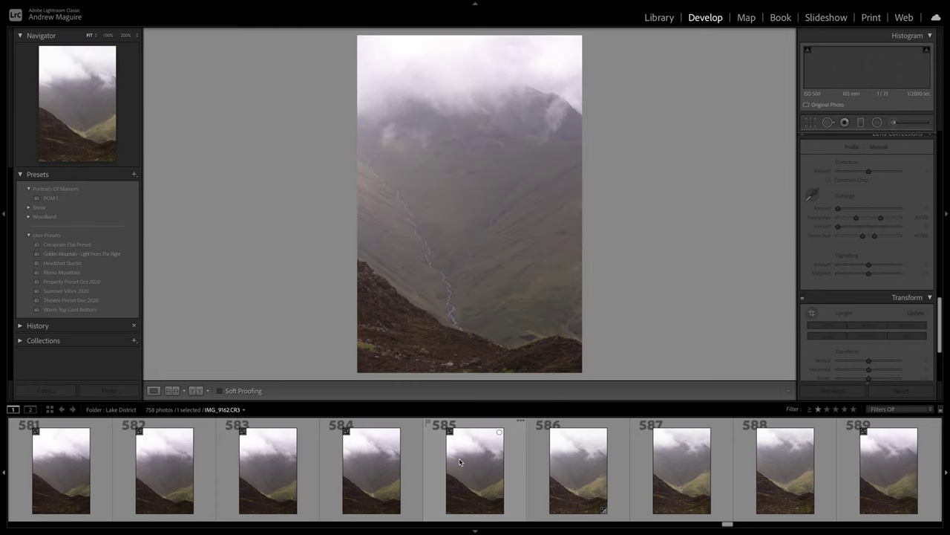
{"action": "key", "text": "Right"}
{"action": "key", "text": "Right"}
{"action": "key", "text": "Right"}
{"action": "key", "text": "Right"}
{"action": "key", "text": "Right"}
{"action": "key", "text": "Right"}
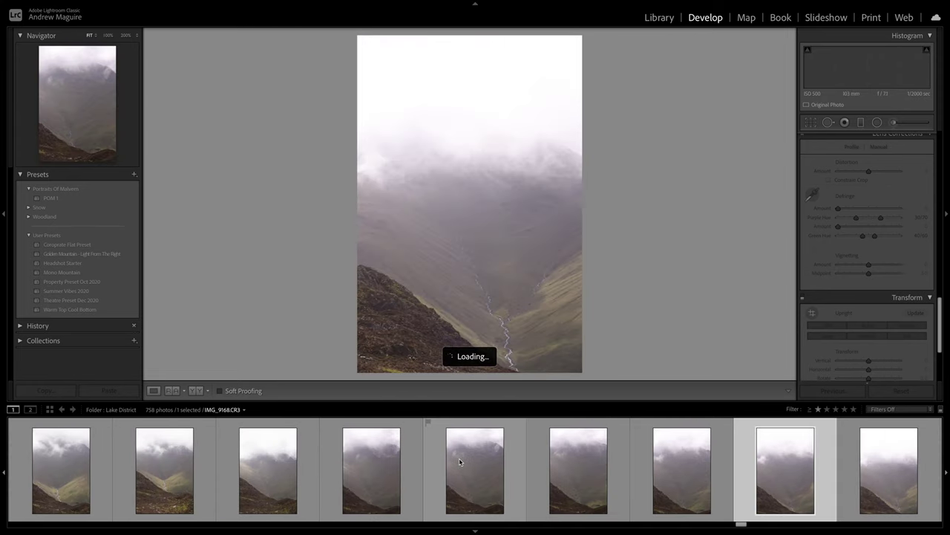
{"action": "key", "text": "Right"}
{"action": "key", "text": "Right"}
{"action": "key", "text": "Right"}
{"action": "key", "text": "Right"}
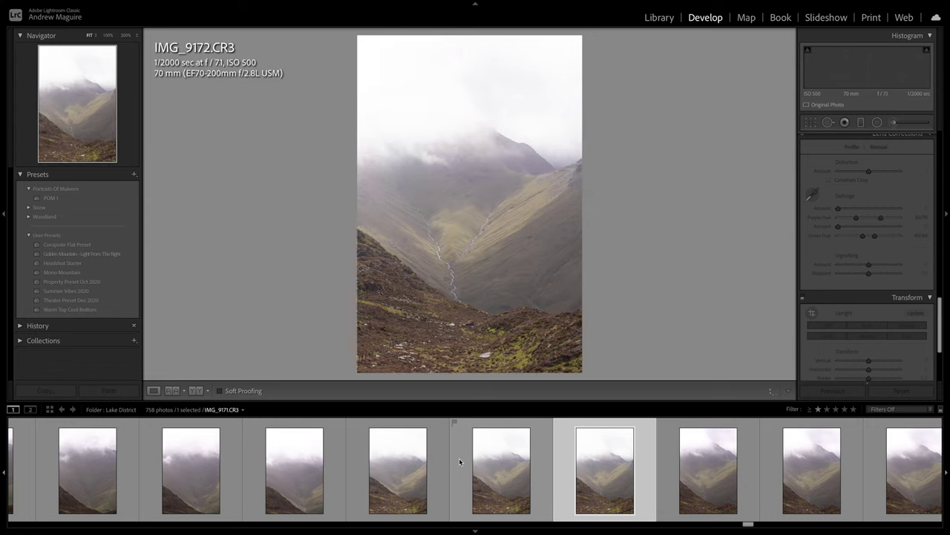
{"action": "key", "text": "Right"}
{"action": "key", "text": "Right"}
{"action": "key", "text": "Right"}
{"action": "key", "text": "Right"}
{"action": "key", "text": "Right"}
{"action": "key", "text": "Right"}
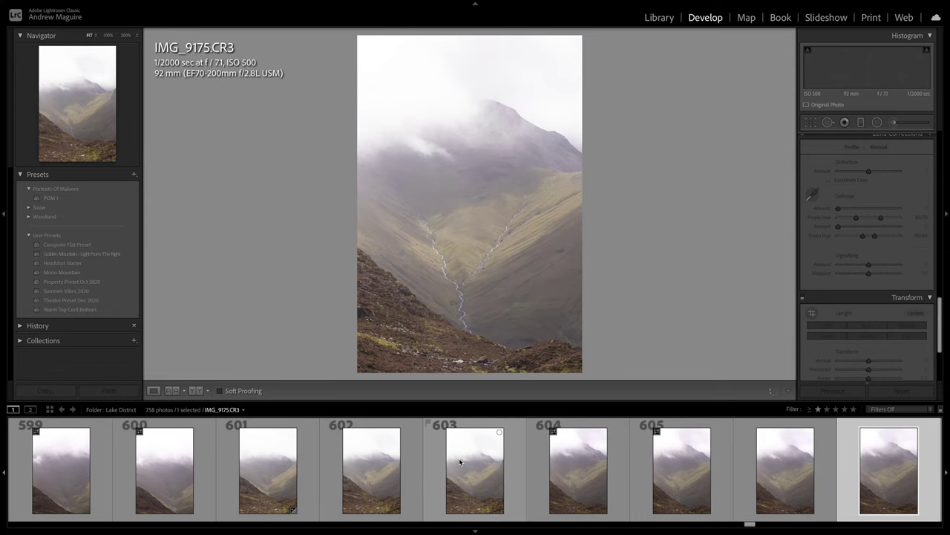
{"action": "key", "text": "Right"}
{"action": "key", "text": "Right"}
{"action": "key", "text": "Right"}
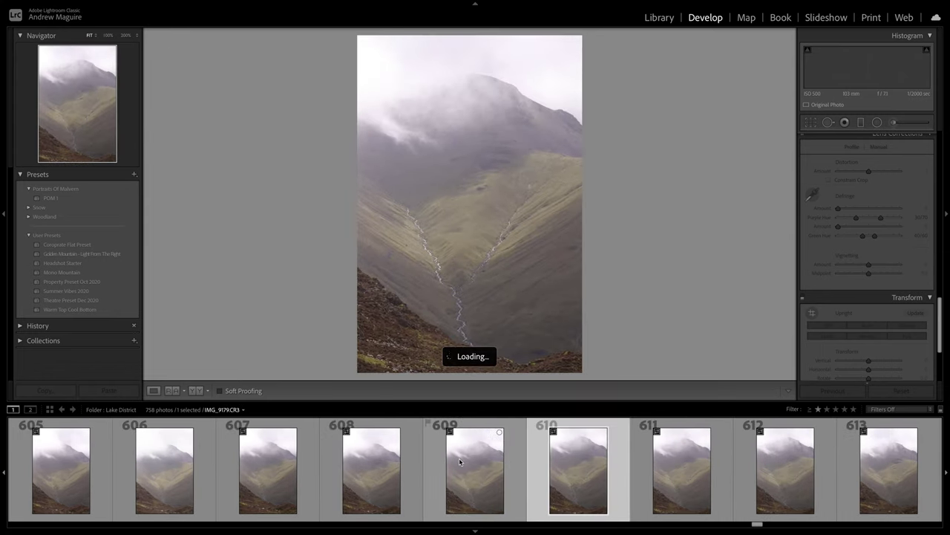
{"action": "key", "text": "Right"}
{"action": "key", "text": "Right"}
{"action": "key", "text": "Right"}
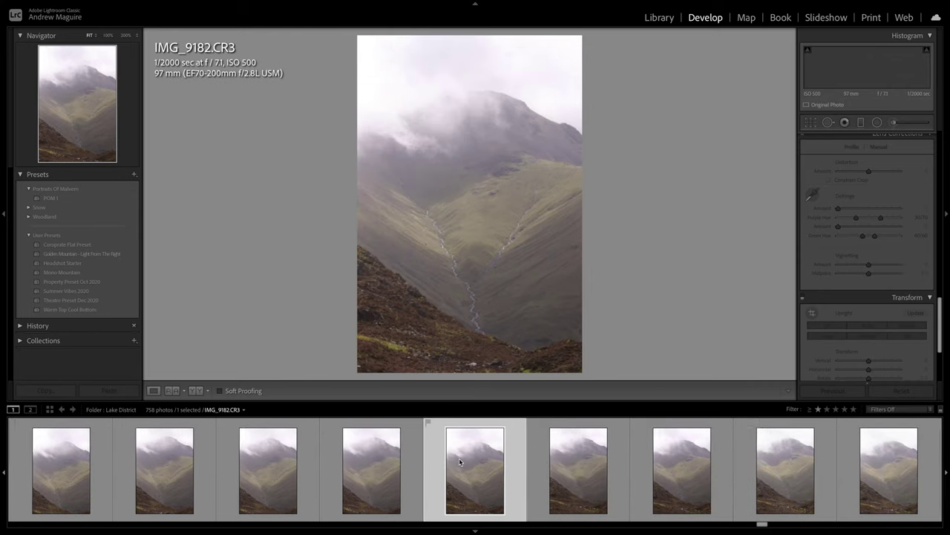
{"action": "key", "text": "Right"}
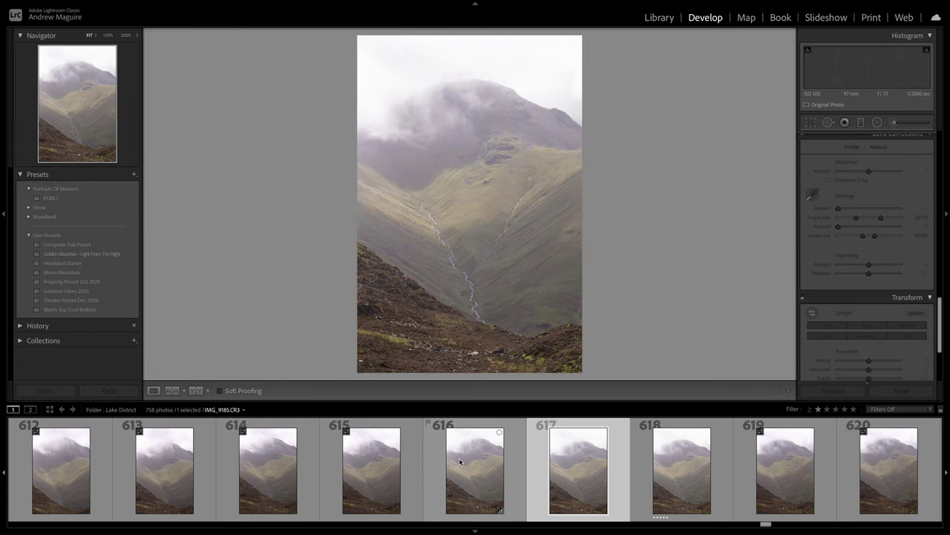
{"action": "key", "text": "Right"}
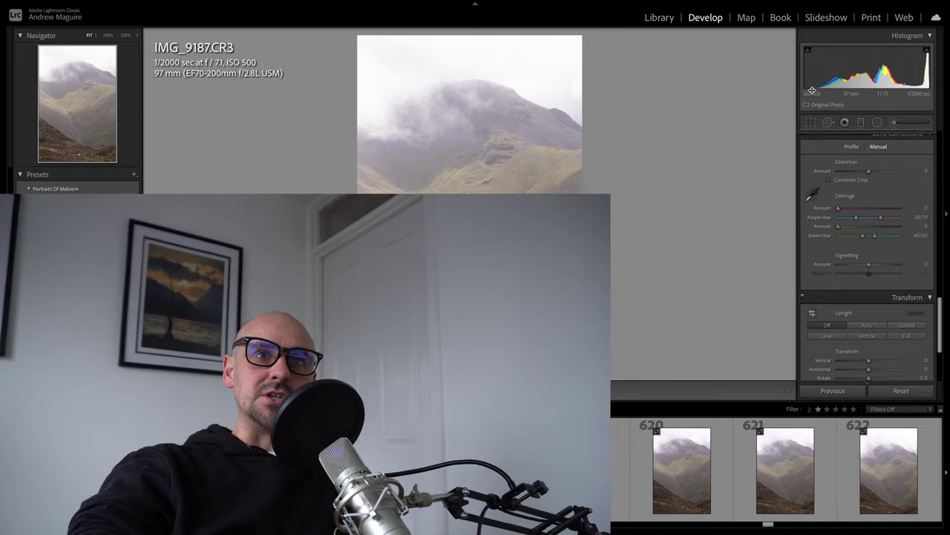
Step: Switch IMG_9187 to Black & White (Adobe Monochrome) and raise Contrast to +31
{"action": "scroll", "coordinate": [891, 222], "scroll_direction": "up", "scroll_amount": 10}
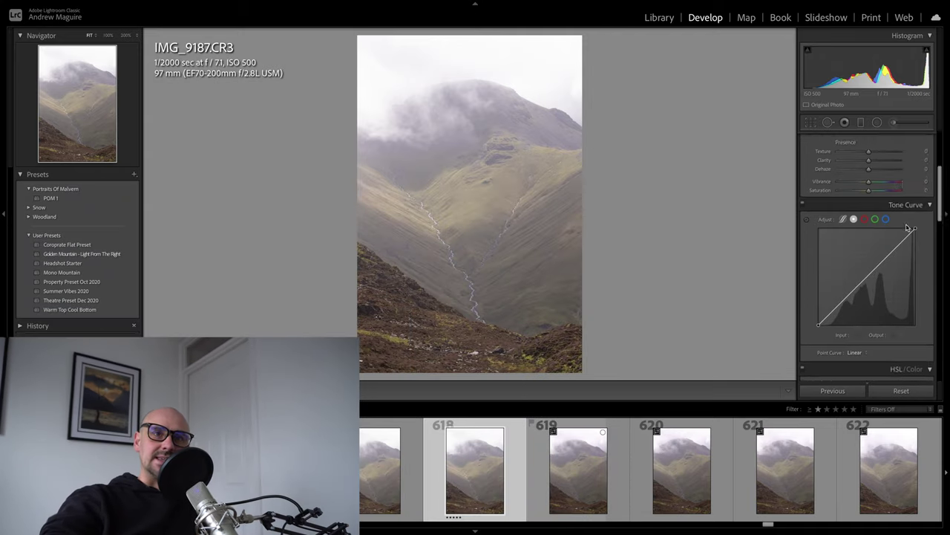
{"action": "scroll", "coordinate": [907, 228], "scroll_direction": "up", "scroll_amount": 5}
{"action": "left_click", "coordinate": [913, 151]}
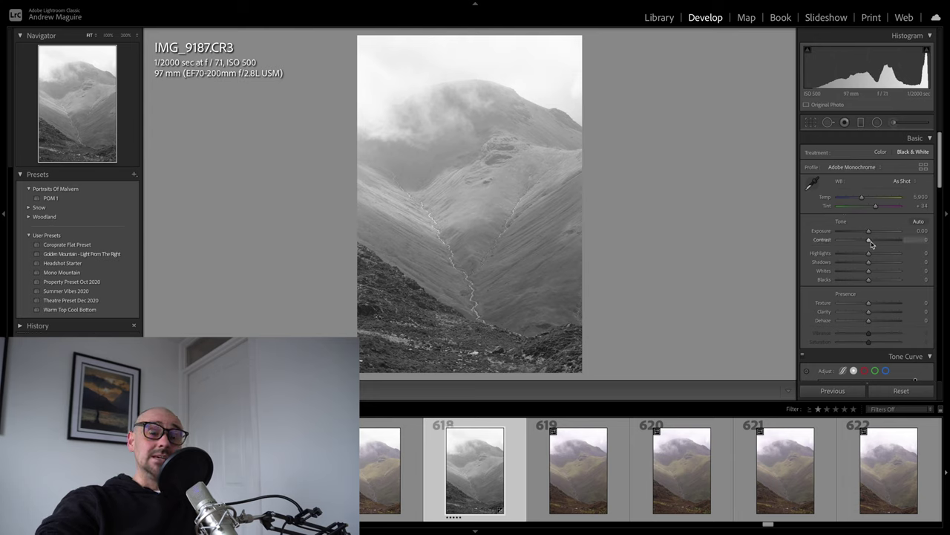
{"action": "left_click_drag", "start_coordinate": [870, 241], "coordinate": [879, 243]}
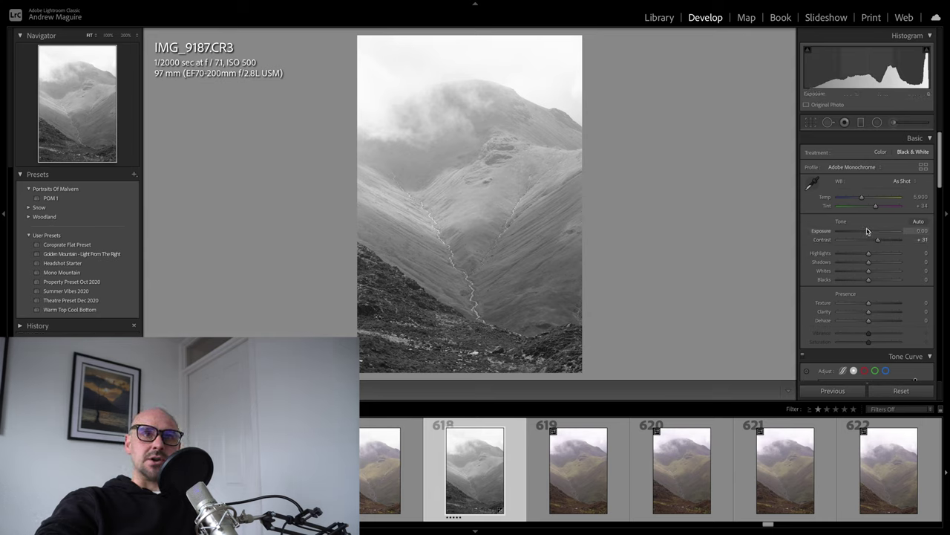
Step: Bring the photo's Exposure down to about -0.60
{"action": "left_click_drag", "start_coordinate": [871, 234], "coordinate": [812, 235]}
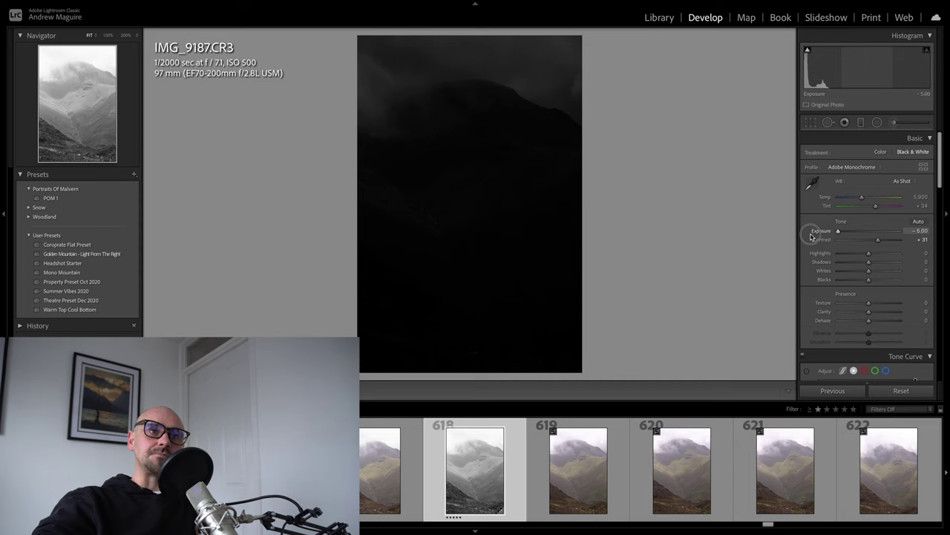
{"action": "left_click_drag", "start_coordinate": [811, 235], "coordinate": [845, 248]}
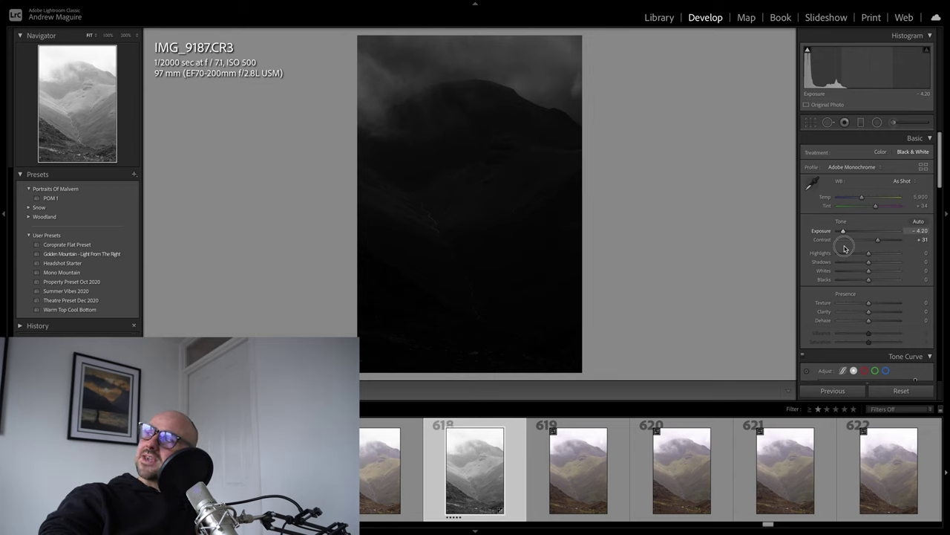
{"action": "left_click_drag", "start_coordinate": [844, 248], "coordinate": [865, 234]}
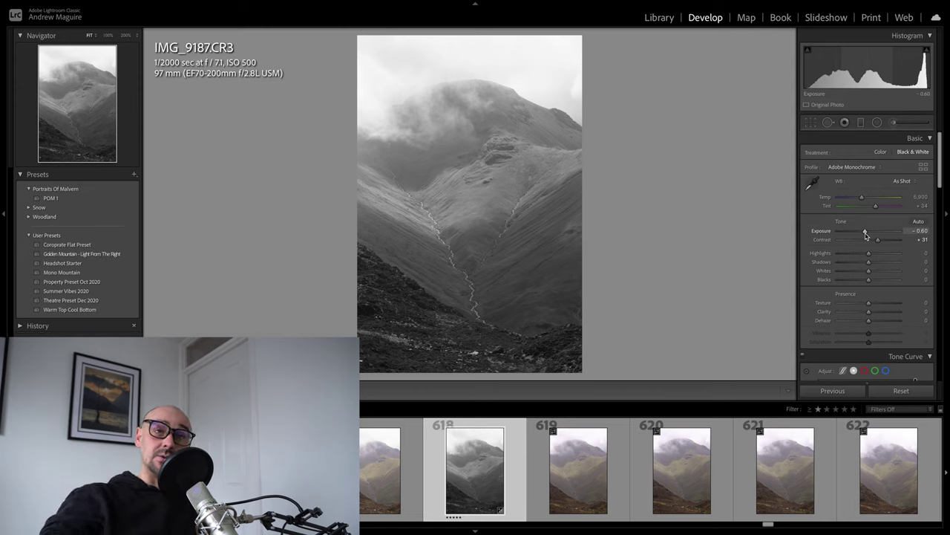
Step: Fine-tune Exposure to -0.60, then set Highlights -100, Shadows -71 and Whites +34
{"action": "left_click_drag", "start_coordinate": [865, 235], "coordinate": [866, 234]}
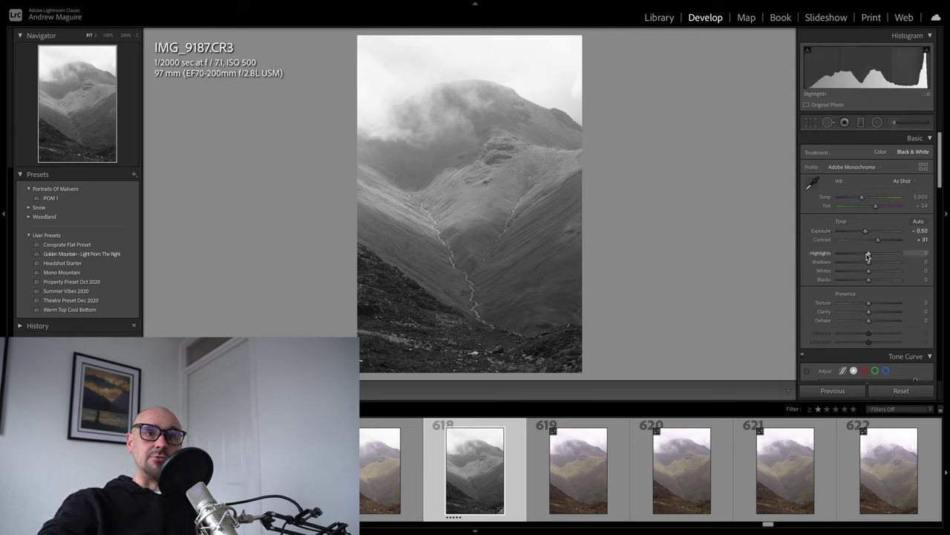
{"action": "left_click_drag", "start_coordinate": [866, 256], "coordinate": [819, 257]}
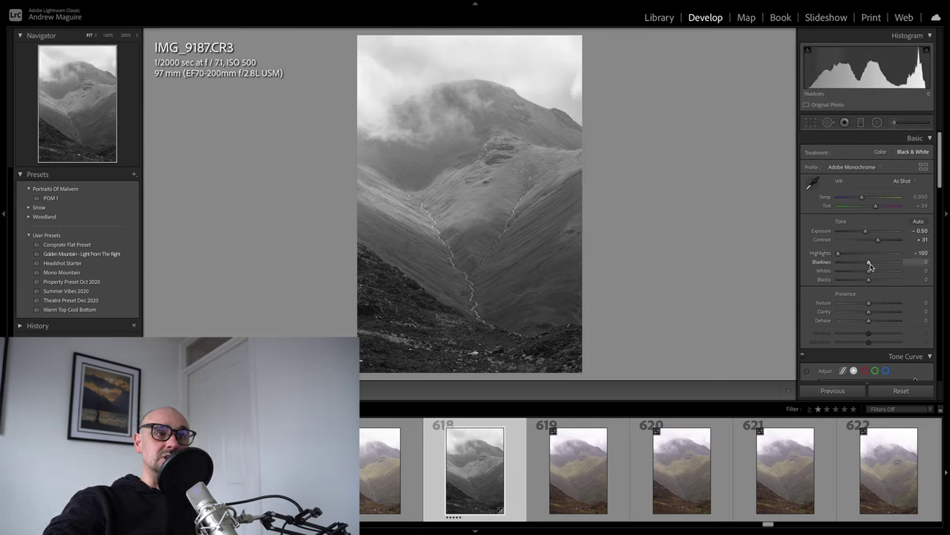
{"action": "left_click_drag", "start_coordinate": [870, 266], "coordinate": [945, 271]}
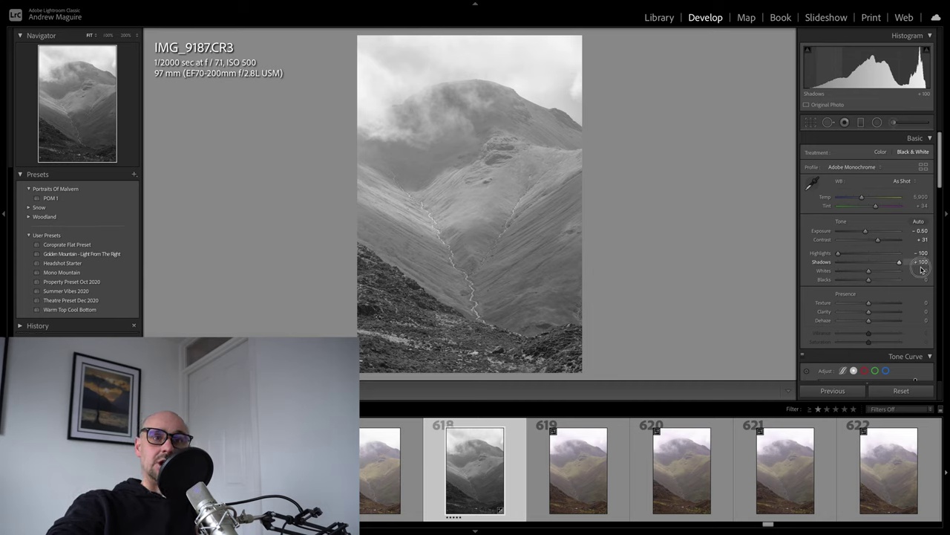
{"action": "left_click_drag", "start_coordinate": [921, 265], "coordinate": [874, 266]}
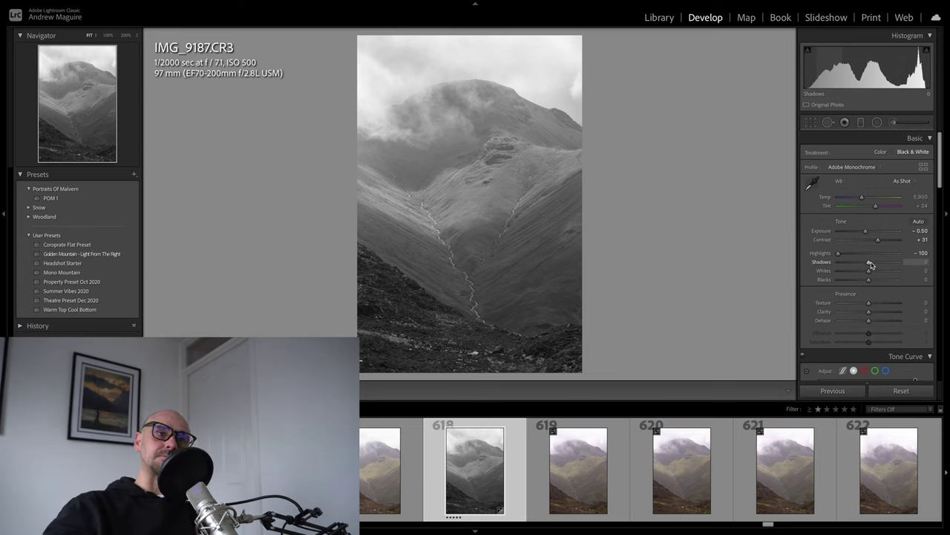
{"action": "left_click_drag", "start_coordinate": [870, 266], "coordinate": [849, 275]}
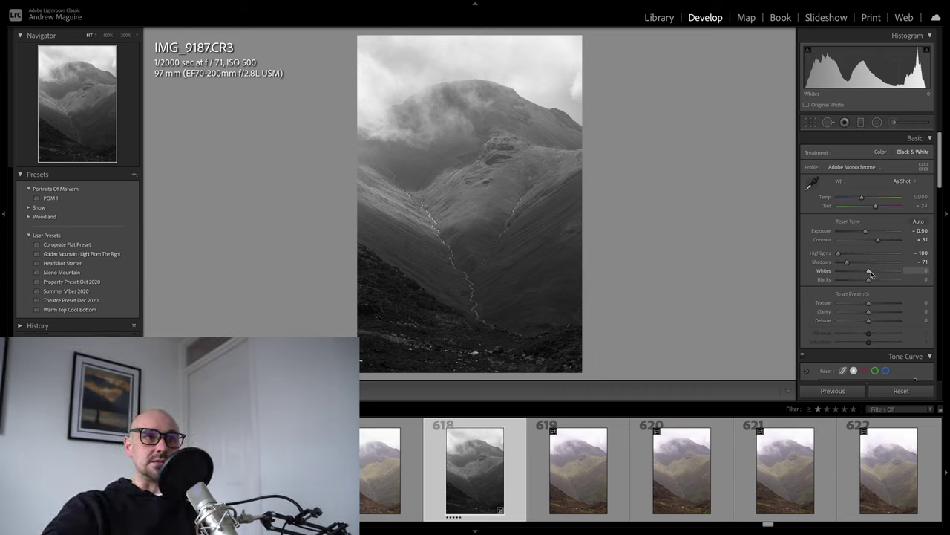
{"action": "mouse_move", "coordinate": [870, 274]}
{"action": "left_mouse_down"}
{"action": "mouse_move", "coordinate": [884, 273]}
{"action": "mouse_move", "coordinate": [865, 283]}
{"action": "left_mouse_up"}
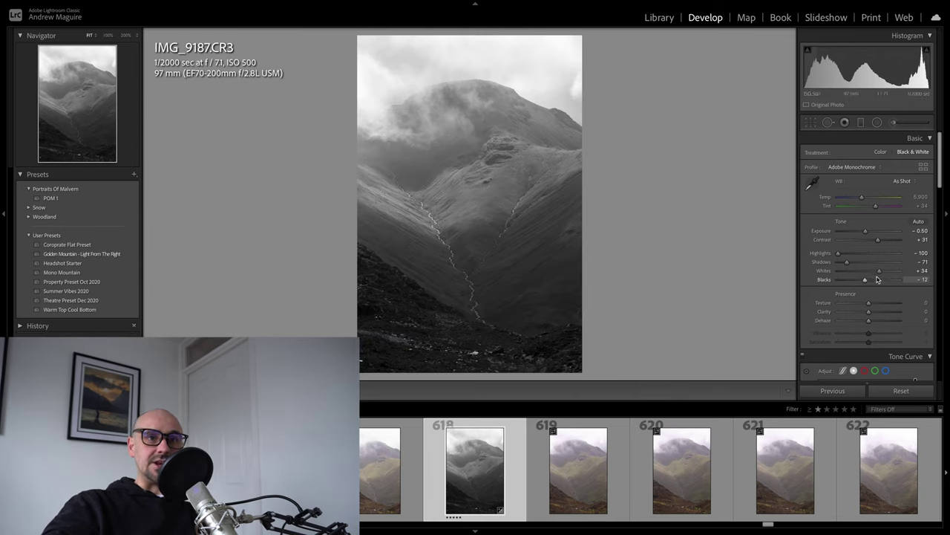
Step: Add Texture +10 and Clarity +7, then settle Dehaze at +11
{"action": "scroll", "coordinate": [873, 284], "scroll_direction": "down", "scroll_amount": 1}
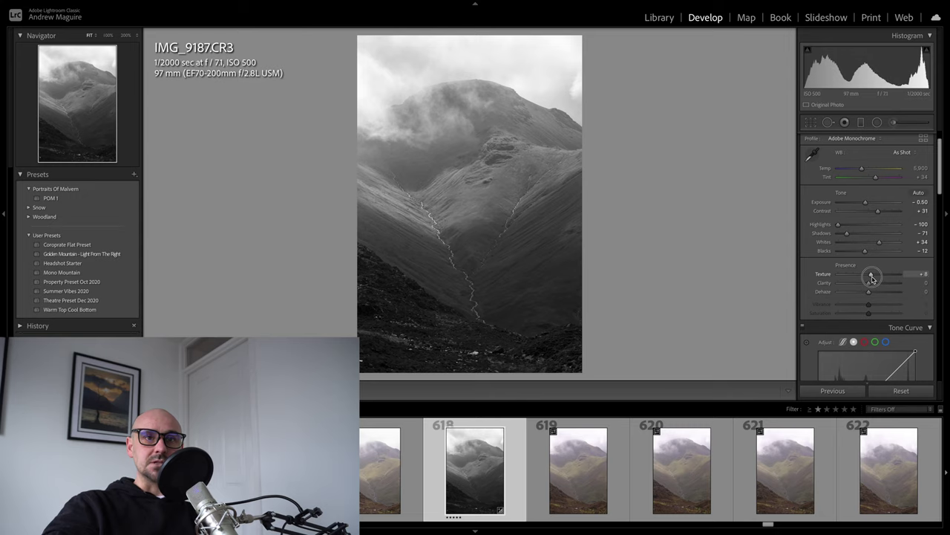
{"action": "left_click_drag", "start_coordinate": [873, 278], "coordinate": [873, 279]}
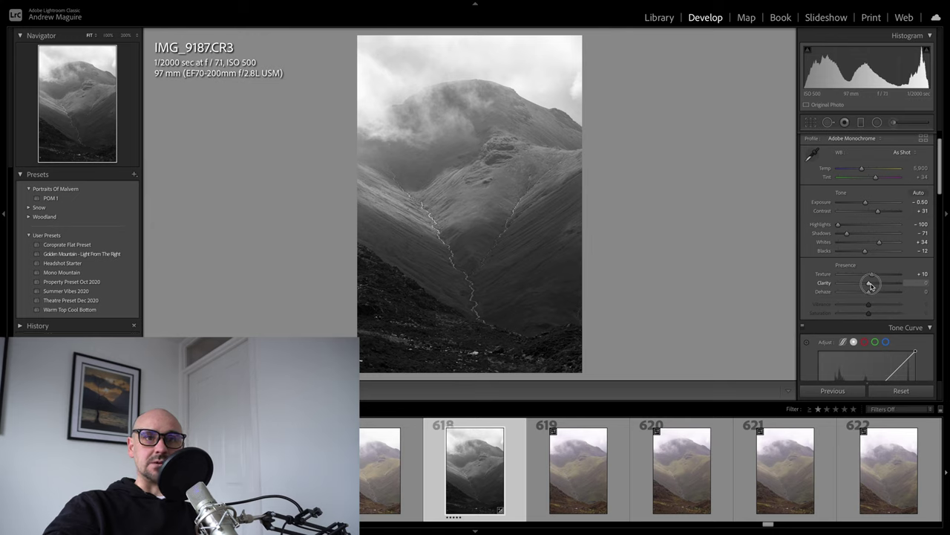
{"action": "mouse_move", "coordinate": [873, 284]}
{"action": "left_mouse_down"}
{"action": "mouse_move", "coordinate": [868, 294]}
{"action": "mouse_move", "coordinate": [888, 293]}
{"action": "left_mouse_up"}
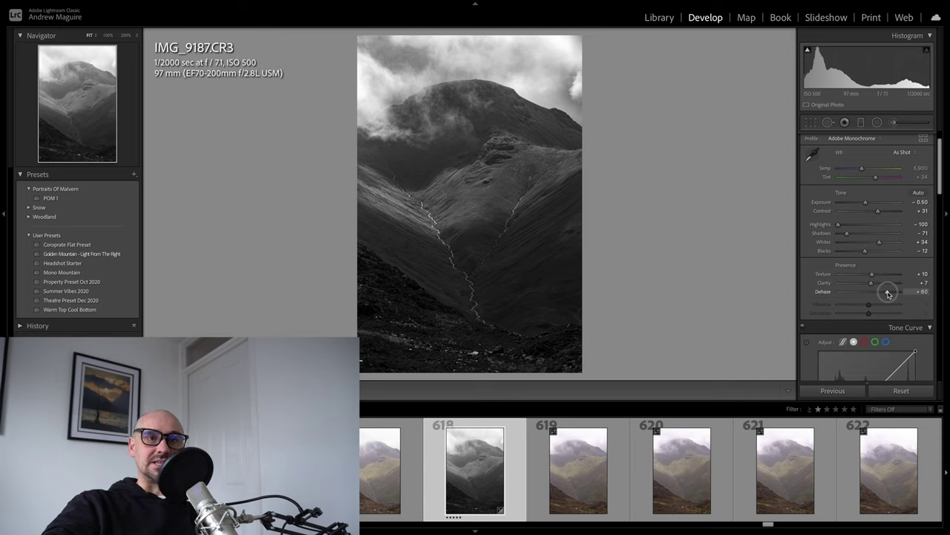
{"action": "left_click_drag", "start_coordinate": [888, 293], "coordinate": [859, 294]}
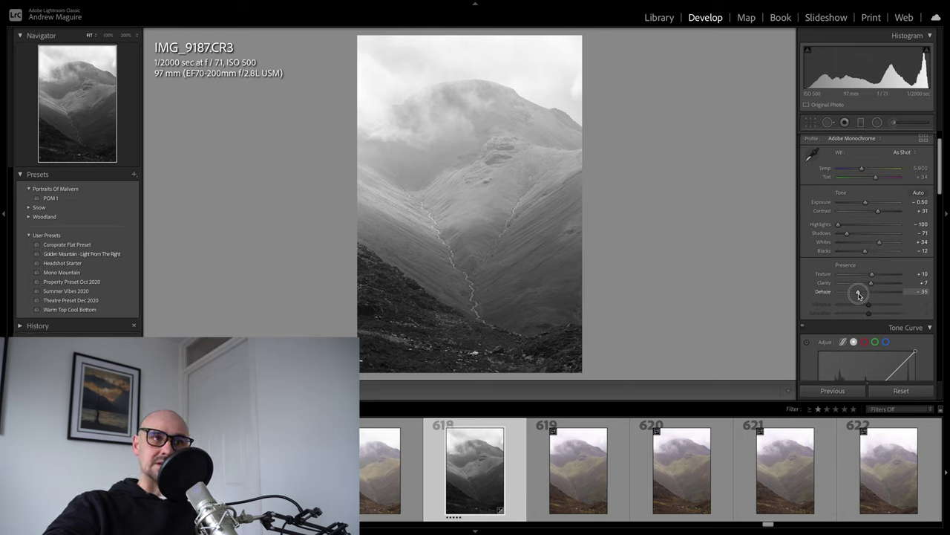
{"action": "mouse_move", "coordinate": [860, 294]}
{"action": "left_mouse_down"}
{"action": "mouse_move", "coordinate": [884, 291]}
{"action": "mouse_move", "coordinate": [873, 299]}
{"action": "left_mouse_up"}
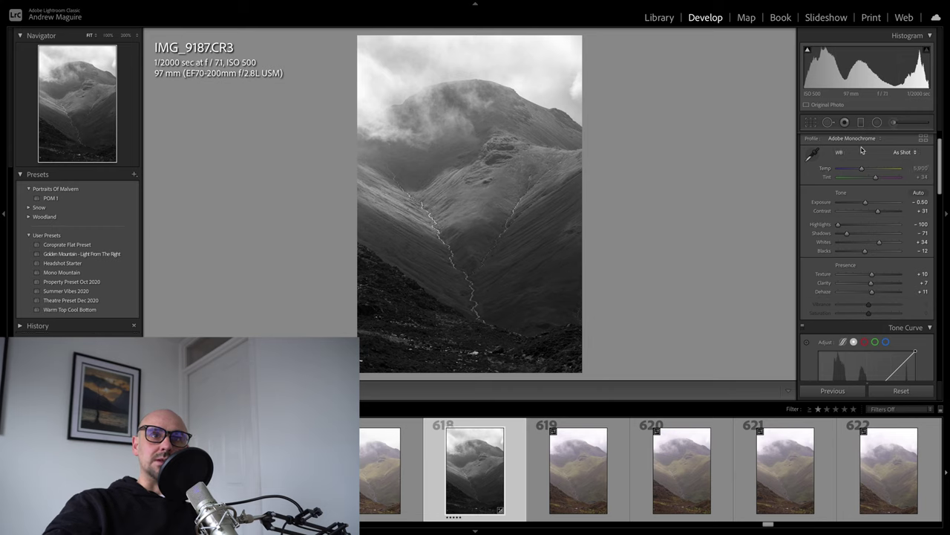
Step: Add a top-down summit gradient: Exposure -0.77, Highlights -97, Shadows -23, Clarity +10, Dehaze +10
{"action": "left_click", "coordinate": [861, 122]}
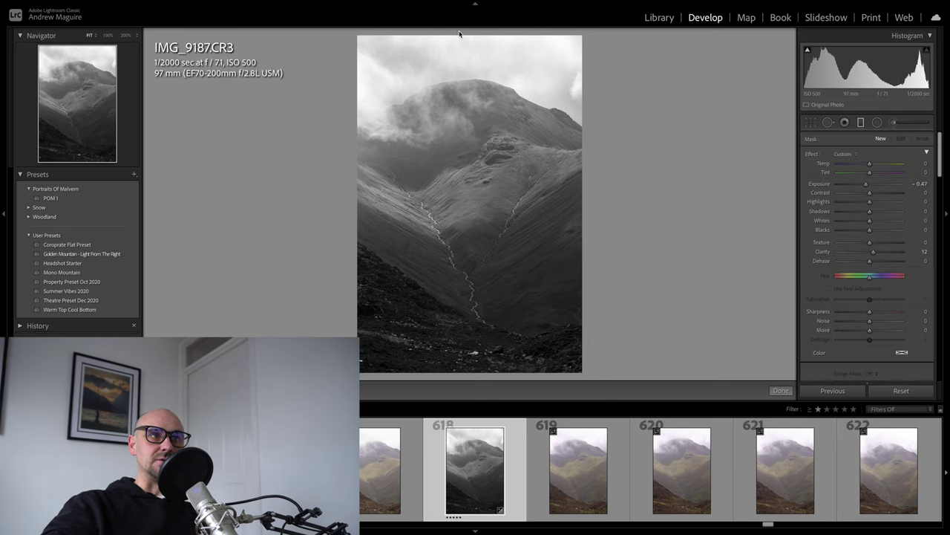
{"action": "left_click_drag", "start_coordinate": [459, 31], "coordinate": [491, 173]}
{"action": "mouse_move", "coordinate": [869, 202]}
{"action": "left_mouse_down"}
{"action": "mouse_move", "coordinate": [851, 203]}
{"action": "mouse_move", "coordinate": [863, 187]}
{"action": "mouse_move", "coordinate": [839, 205]}
{"action": "mouse_move", "coordinate": [863, 219]}
{"action": "left_mouse_up"}
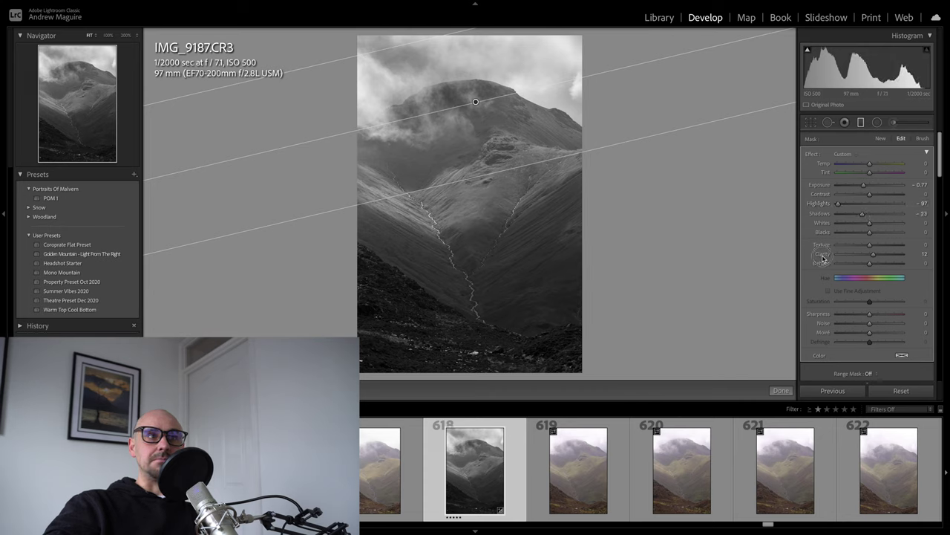
{"action": "left_click_drag", "start_coordinate": [870, 256], "coordinate": [874, 257]}
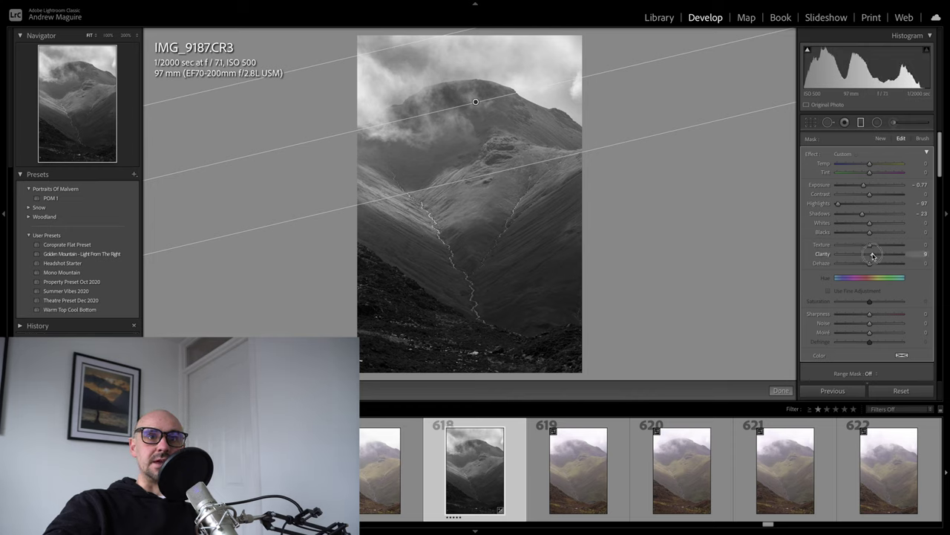
{"action": "mouse_move", "coordinate": [870, 264]}
{"action": "left_mouse_down"}
{"action": "mouse_move", "coordinate": [886, 266]}
{"action": "mouse_move", "coordinate": [876, 275]}
{"action": "left_mouse_up"}
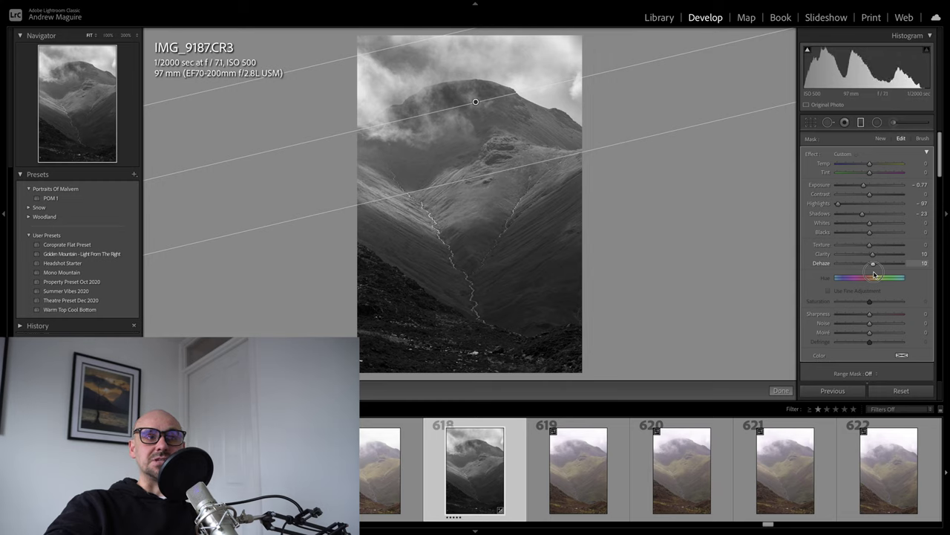
{"action": "scroll", "coordinate": [865, 275], "scroll_direction": "down", "scroll_amount": 10}
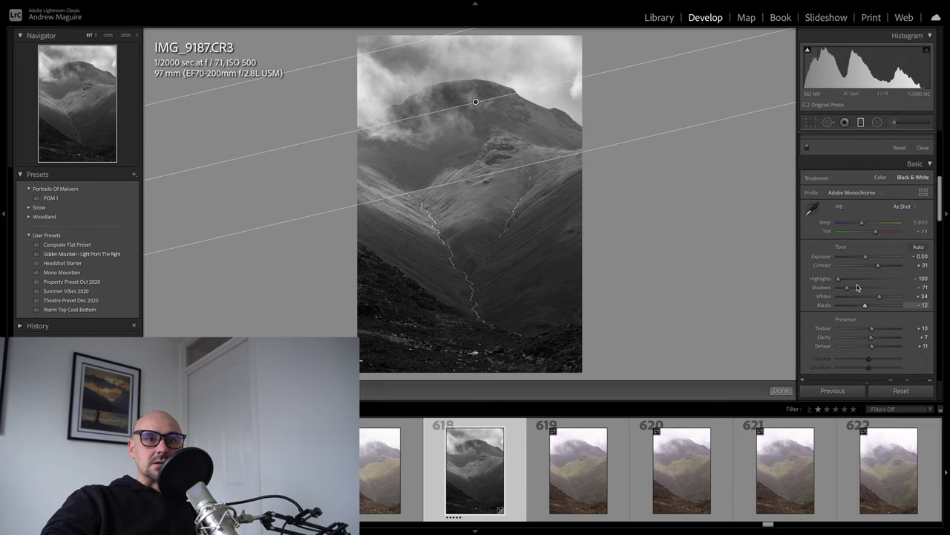
Step: Close the top gradient and lay a second gradient up from the valley floor
{"action": "left_click", "coordinate": [861, 124]}
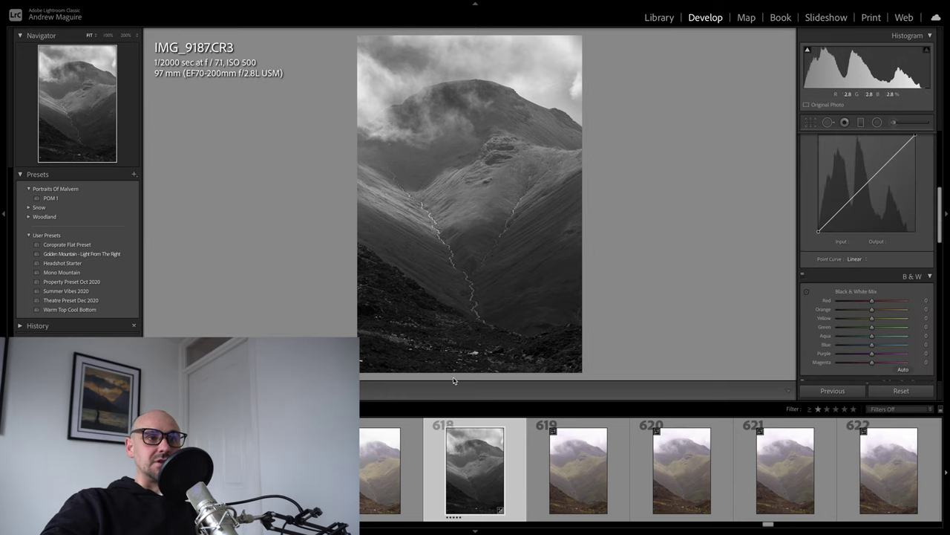
{"action": "left_click", "coordinate": [861, 125]}
{"action": "left_click_drag", "start_coordinate": [421, 377], "coordinate": [457, 153]}
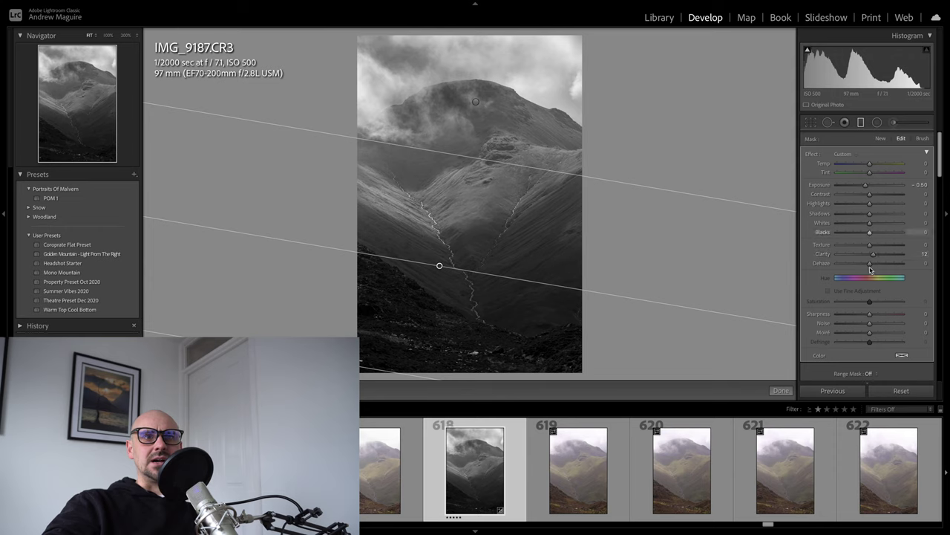
Step: Give the lower gradient Exposure -0.50 and Clarity -83, widen its transition, and finish
{"action": "double_click", "coordinate": [823, 254]}
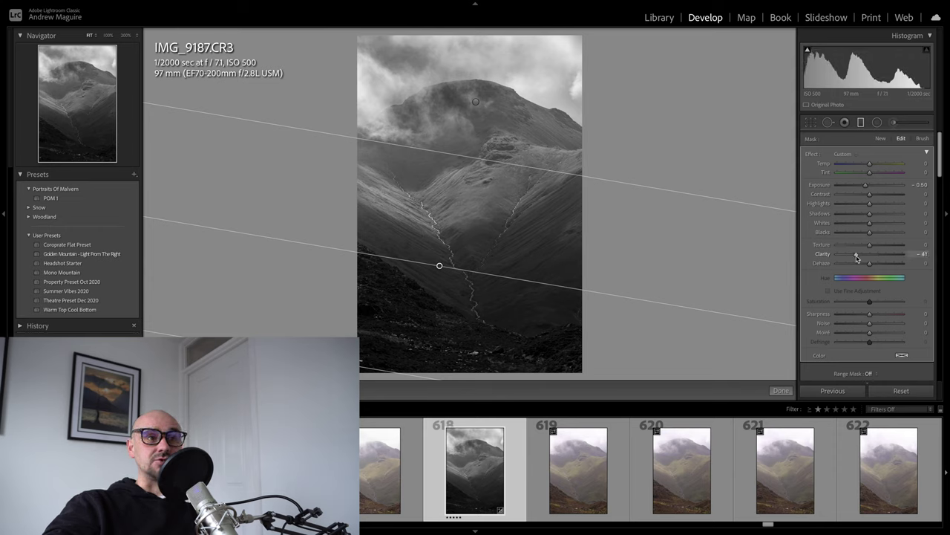
{"action": "left_click_drag", "start_coordinate": [856, 257], "coordinate": [842, 257]}
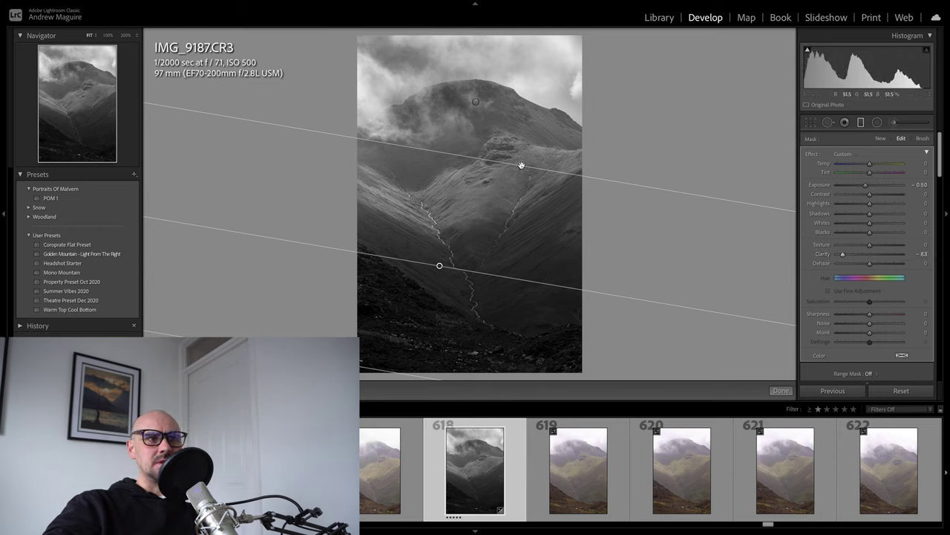
{"action": "left_click_drag", "start_coordinate": [521, 165], "coordinate": [518, 198]}
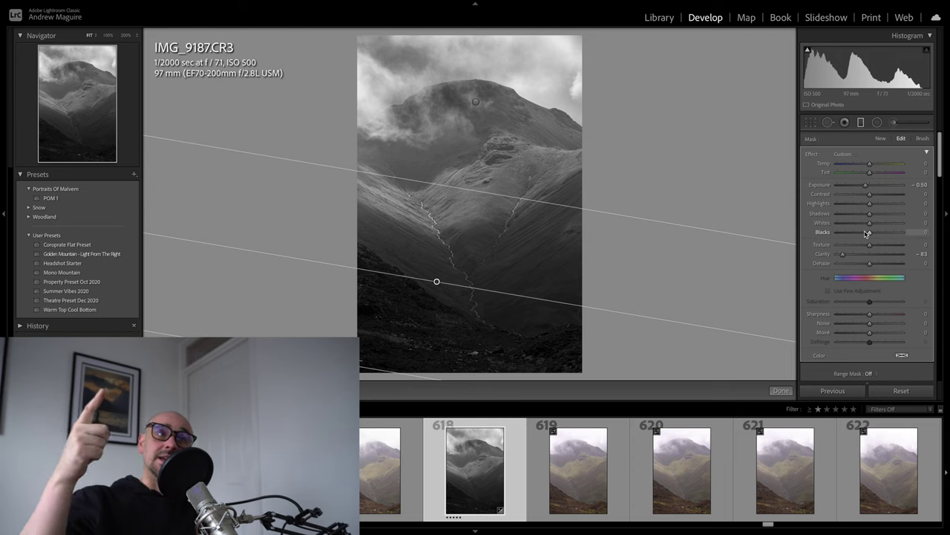
{"action": "left_click", "coordinate": [781, 389]}
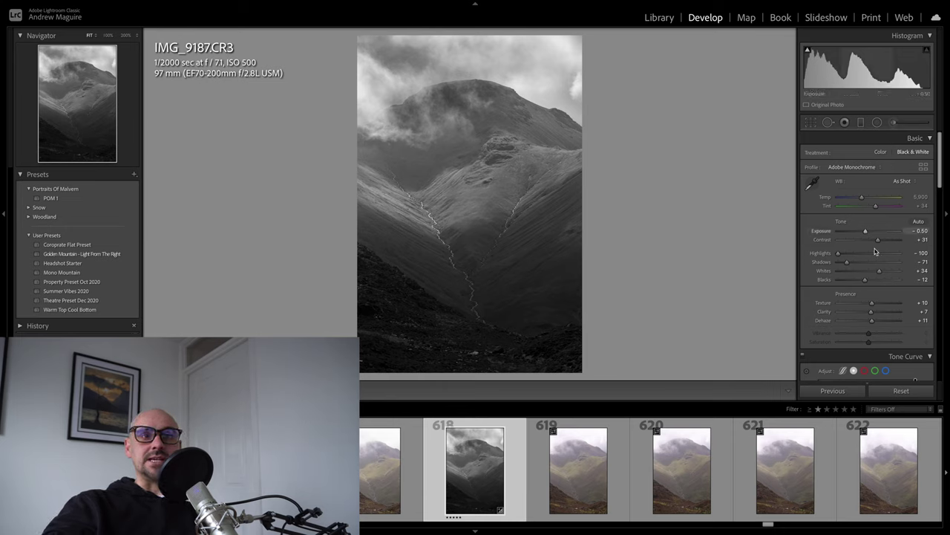
Step: Brush an adjustment over the right slope, left slope and summit, then hide the mask overlay
{"action": "scroll", "coordinate": [869, 304], "scroll_direction": "down", "scroll_amount": 2}
{"action": "scroll", "coordinate": [870, 313], "scroll_direction": "down", "scroll_amount": 3}
{"action": "scroll", "coordinate": [870, 310], "scroll_direction": "up", "scroll_amount": 4}
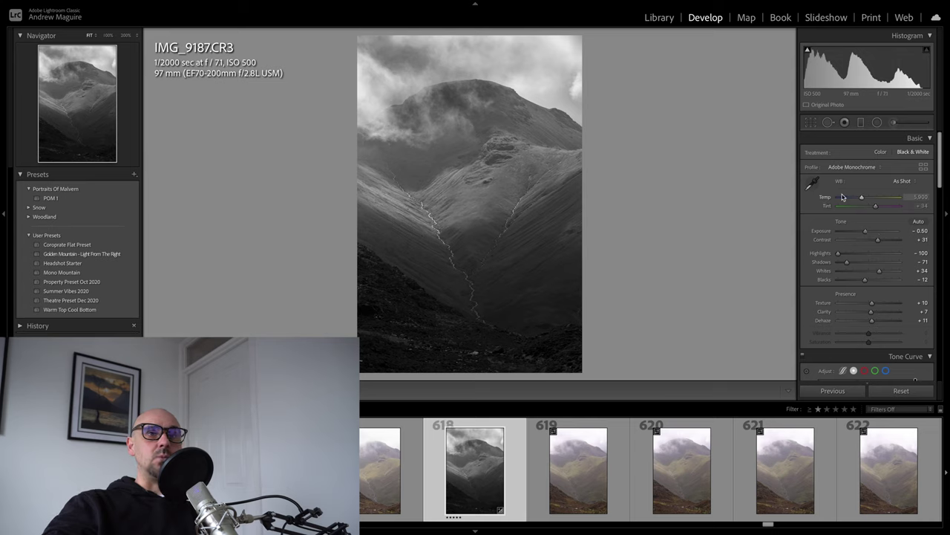
{"action": "left_click", "coordinate": [894, 124]}
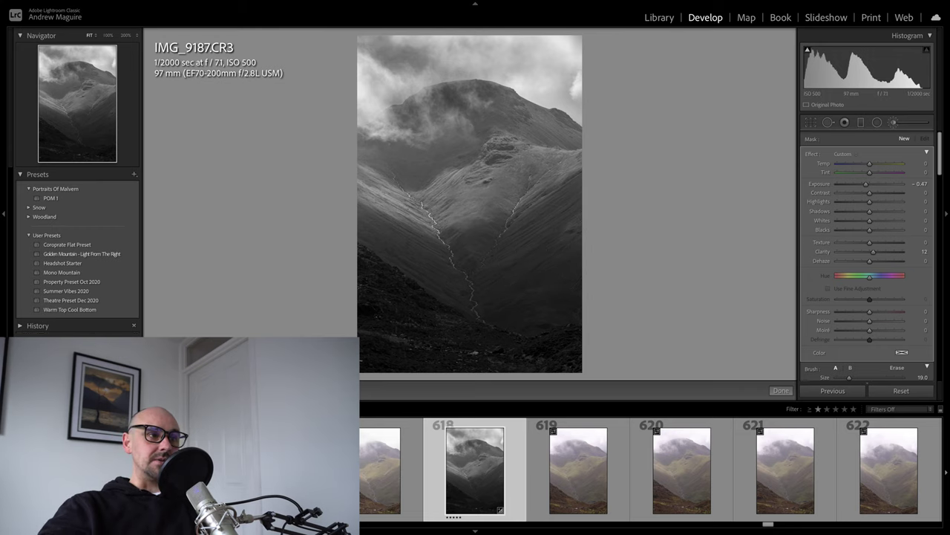
{"action": "mouse_move", "coordinate": [556, 250]}
{"action": "left_mouse_down"}
{"action": "mouse_move", "coordinate": [565, 208]}
{"action": "mouse_move", "coordinate": [516, 252]}
{"action": "mouse_move", "coordinate": [511, 293]}
{"action": "mouse_move", "coordinate": [573, 289]}
{"action": "mouse_move", "coordinate": [597, 255]}
{"action": "mouse_move", "coordinate": [556, 223]}
{"action": "left_mouse_up"}
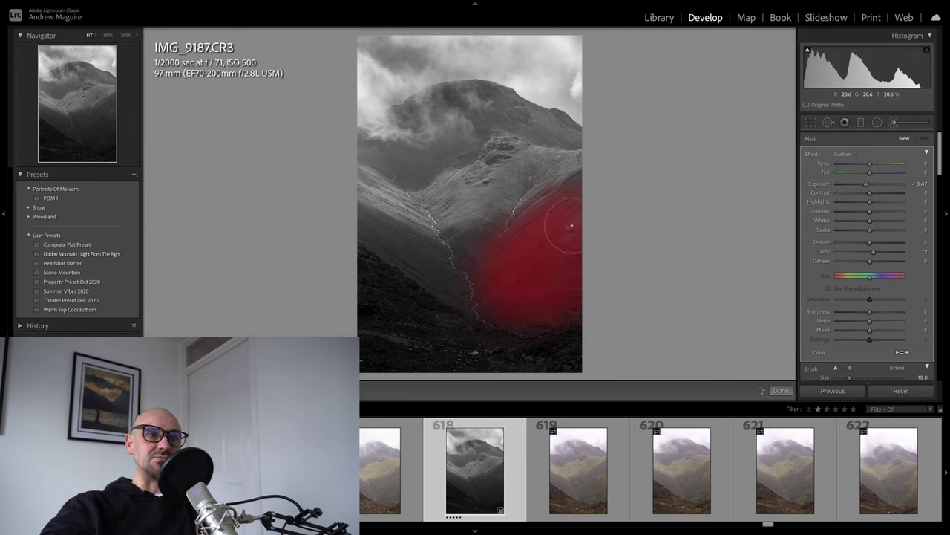
{"action": "scroll", "coordinate": [466, 242], "scroll_direction": "down", "scroll_amount": 5}
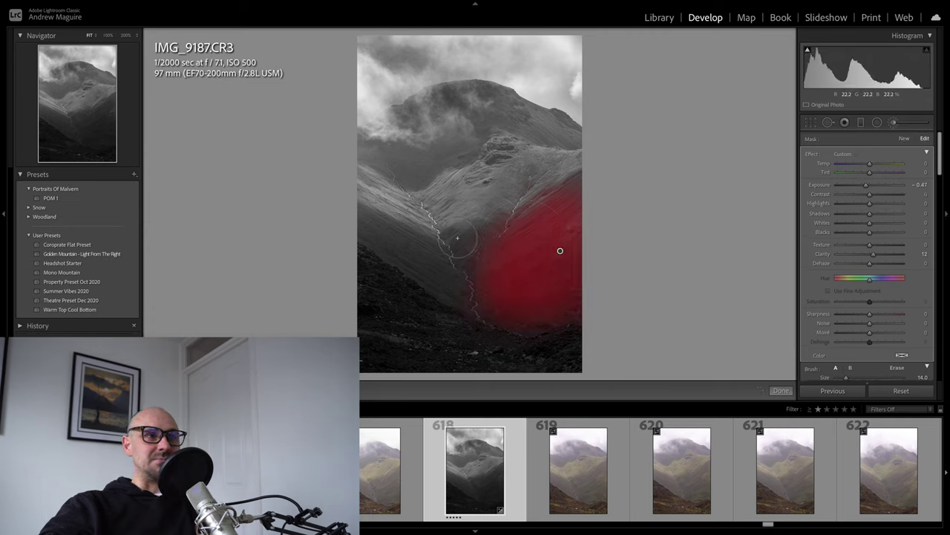
{"action": "mouse_move", "coordinate": [467, 242]}
{"action": "left_mouse_down"}
{"action": "mouse_move", "coordinate": [445, 250]}
{"action": "mouse_move", "coordinate": [375, 220]}
{"action": "mouse_move", "coordinate": [447, 278]}
{"action": "mouse_move", "coordinate": [541, 304]}
{"action": "mouse_move", "coordinate": [534, 240]}
{"action": "mouse_move", "coordinate": [557, 206]}
{"action": "mouse_move", "coordinate": [509, 240]}
{"action": "mouse_move", "coordinate": [516, 234]}
{"action": "left_mouse_up"}
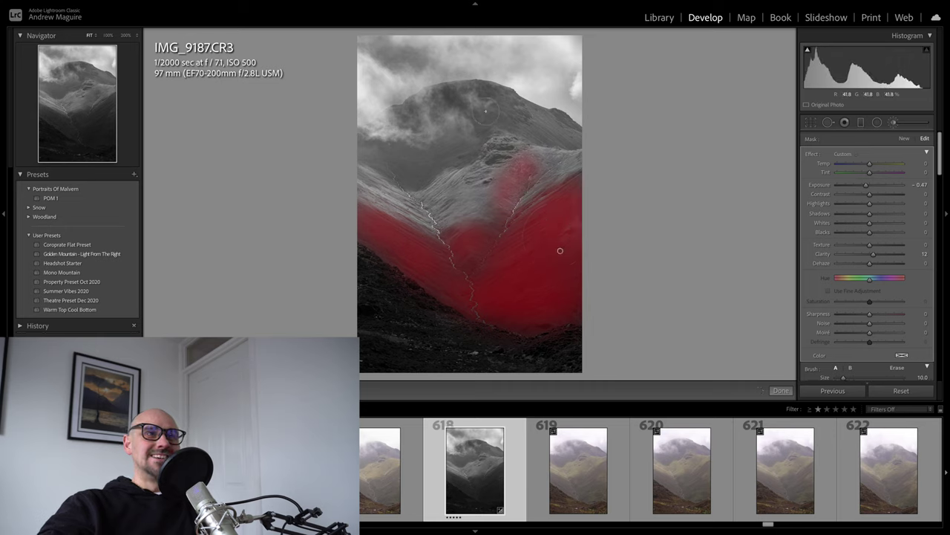
{"action": "scroll", "coordinate": [512, 110], "scroll_direction": "up", "scroll_amount": 2}
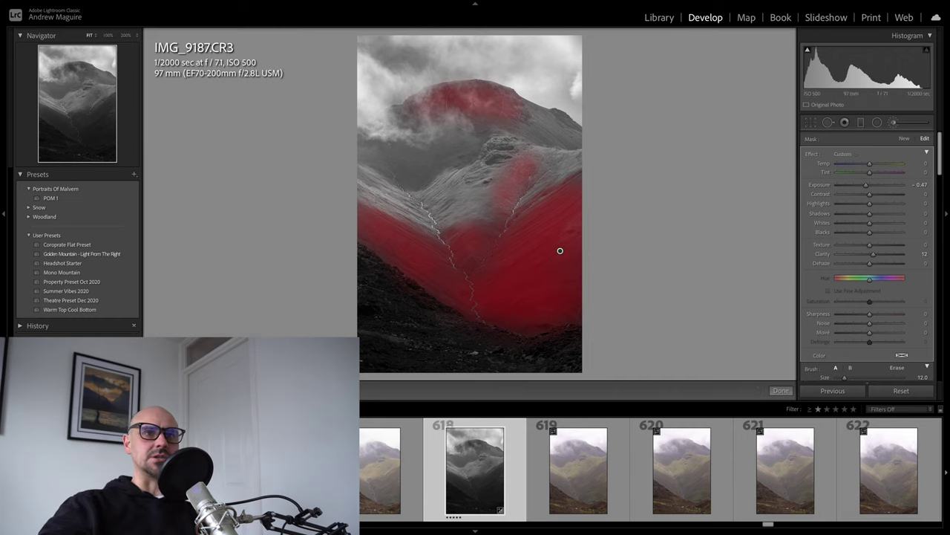
{"action": "key", "text": "o"}
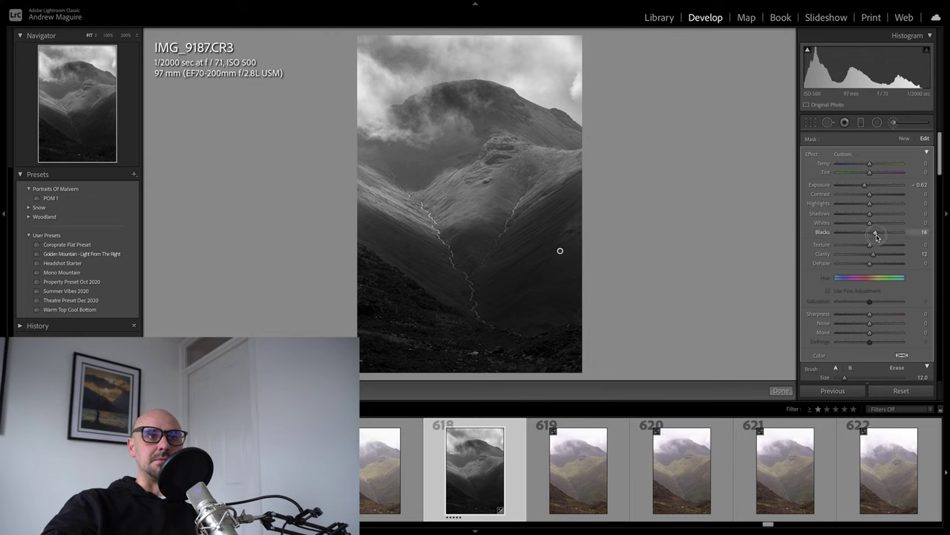
Step: Set the brush to Blacks -19, Texture 18, Clarity 34, extend it along the right ridge, finish
{"action": "left_click_drag", "start_coordinate": [870, 236], "coordinate": [865, 238]}
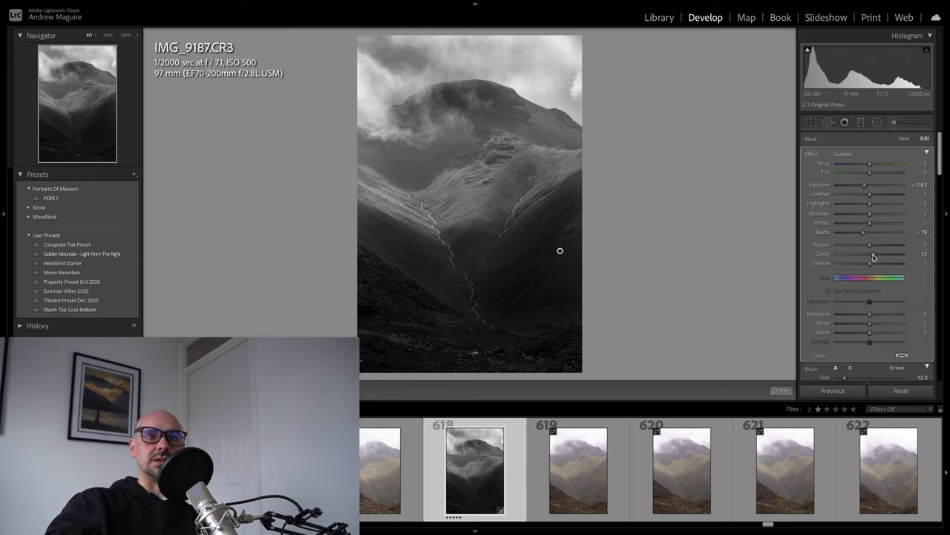
{"action": "left_click_drag", "start_coordinate": [880, 262], "coordinate": [875, 247]}
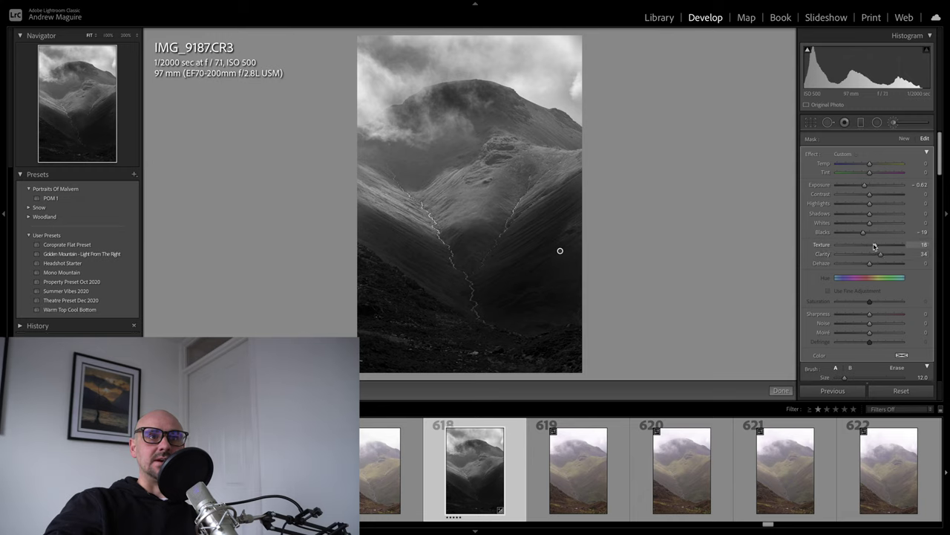
{"action": "mouse_move", "coordinate": [560, 250]}
{"action": "left_mouse_down"}
{"action": "mouse_move", "coordinate": [579, 222]}
{"action": "mouse_move", "coordinate": [581, 293]}
{"action": "mouse_move", "coordinate": [566, 312]}
{"action": "left_mouse_up"}
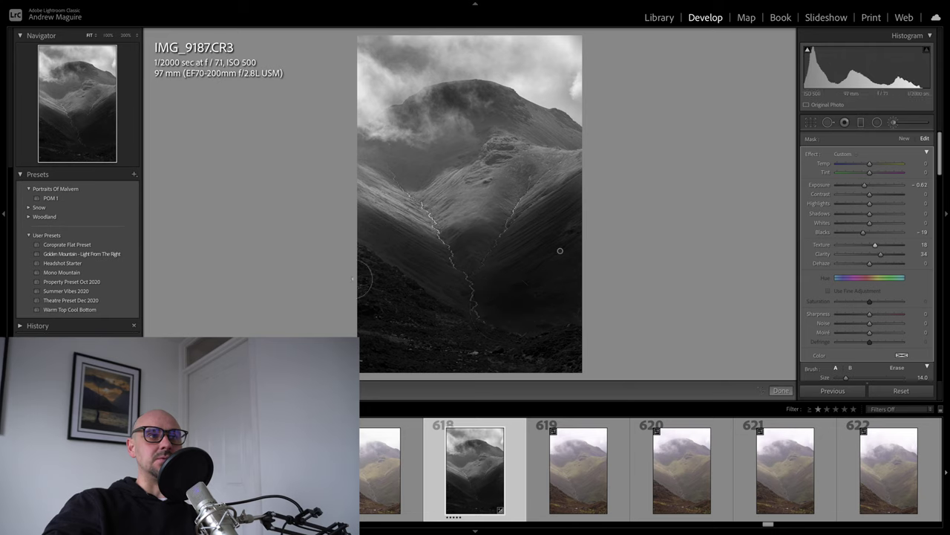
{"action": "key", "text": "bracketleft"}
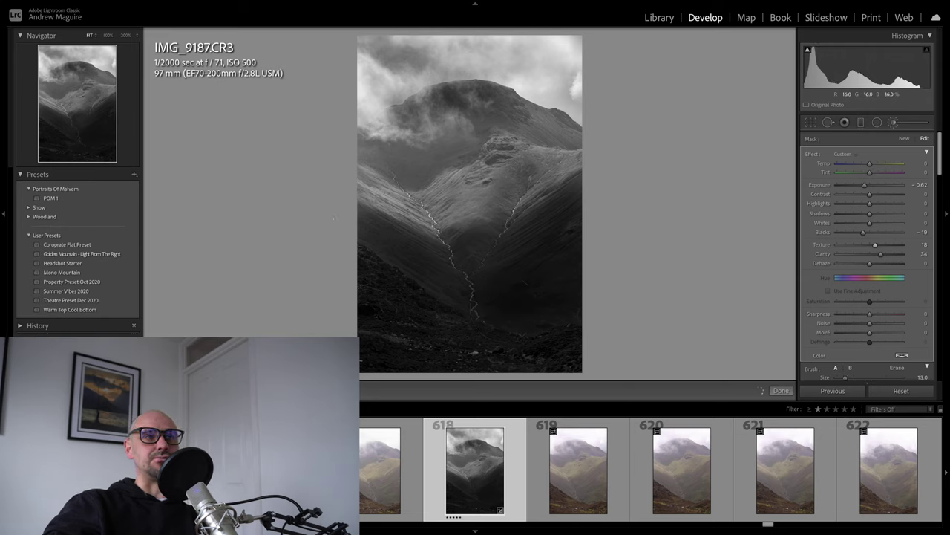
{"action": "left_click", "coordinate": [781, 390]}
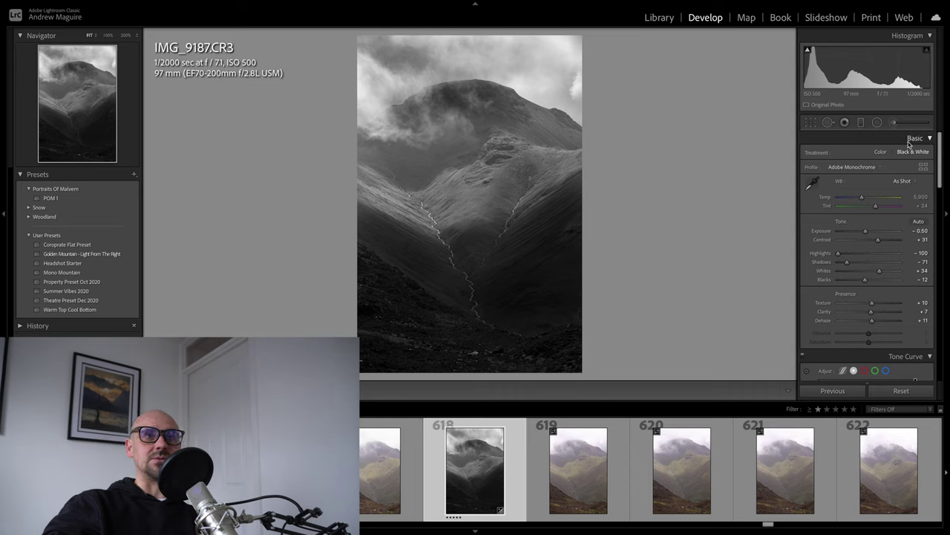
Step: Lay a diagonal mountain gradient with Exposure +0.44, Highlights -44 and Shadows -6, then close it
{"action": "left_click", "coordinate": [860, 123]}
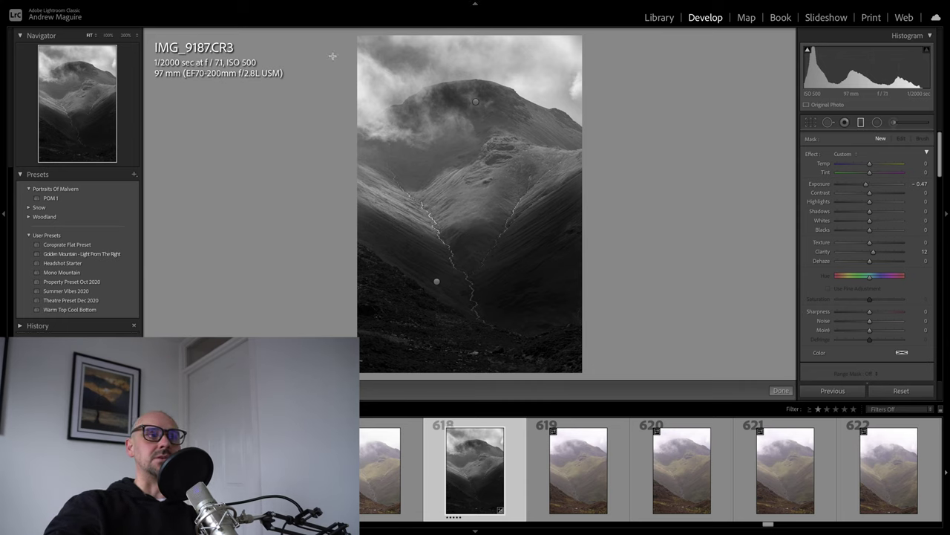
{"action": "left_click_drag", "start_coordinate": [332, 56], "coordinate": [604, 213]}
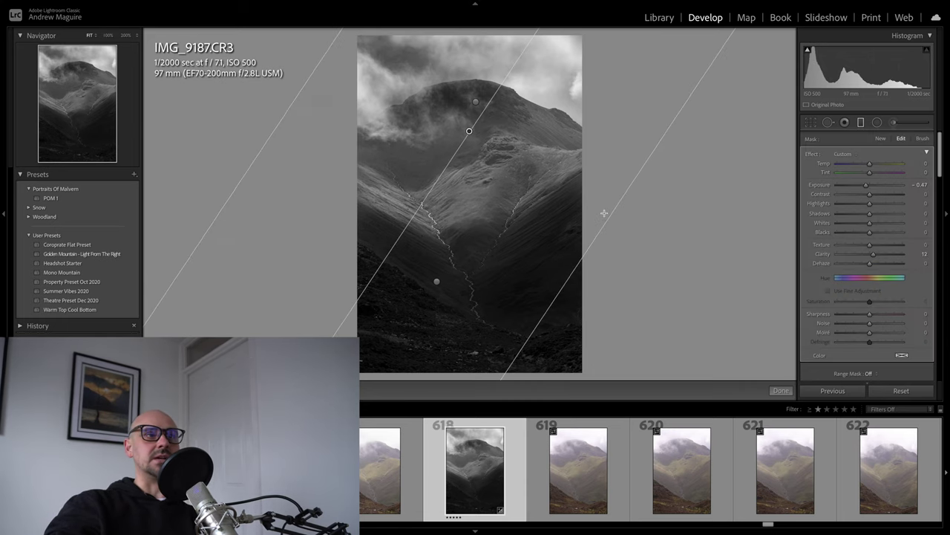
{"action": "double_click", "coordinate": [821, 186]}
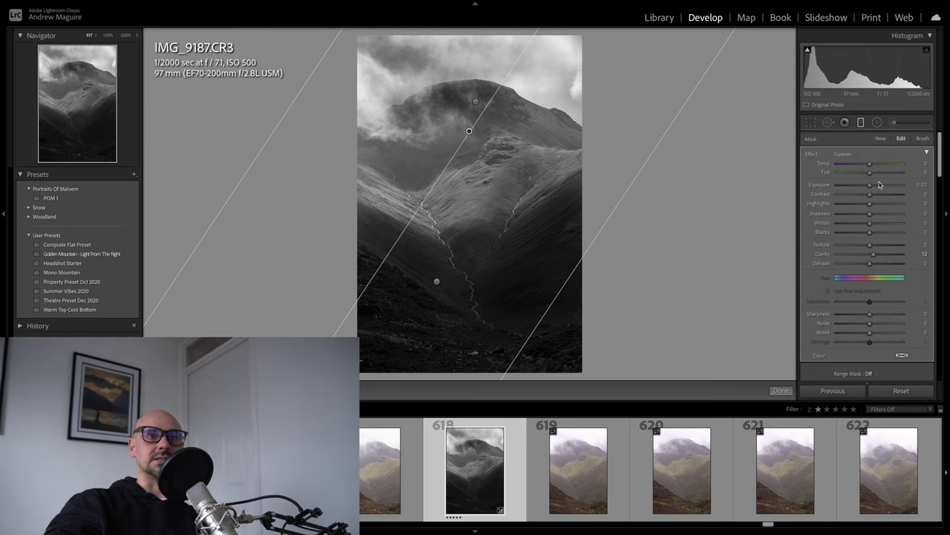
{"action": "left_click_drag", "start_coordinate": [871, 190], "coordinate": [873, 190]}
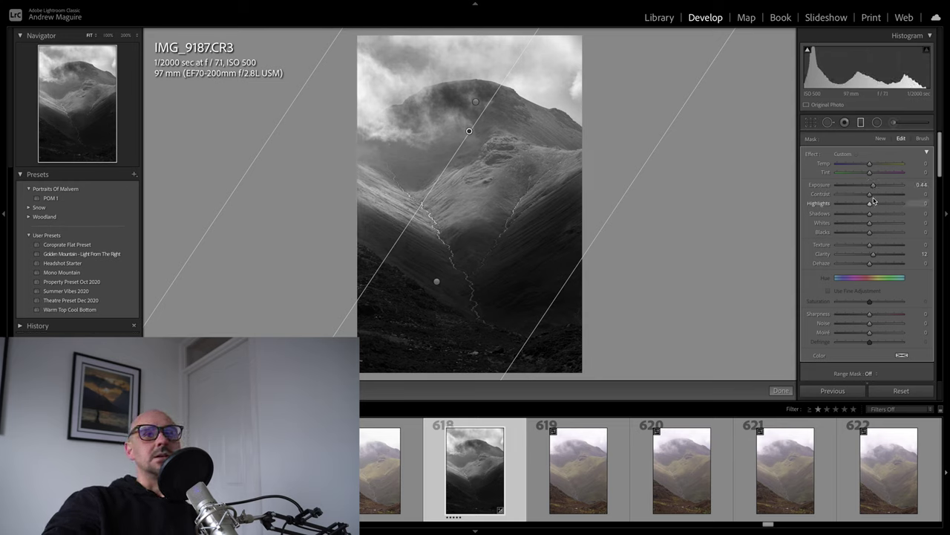
{"action": "left_click_drag", "start_coordinate": [865, 206], "coordinate": [867, 214]}
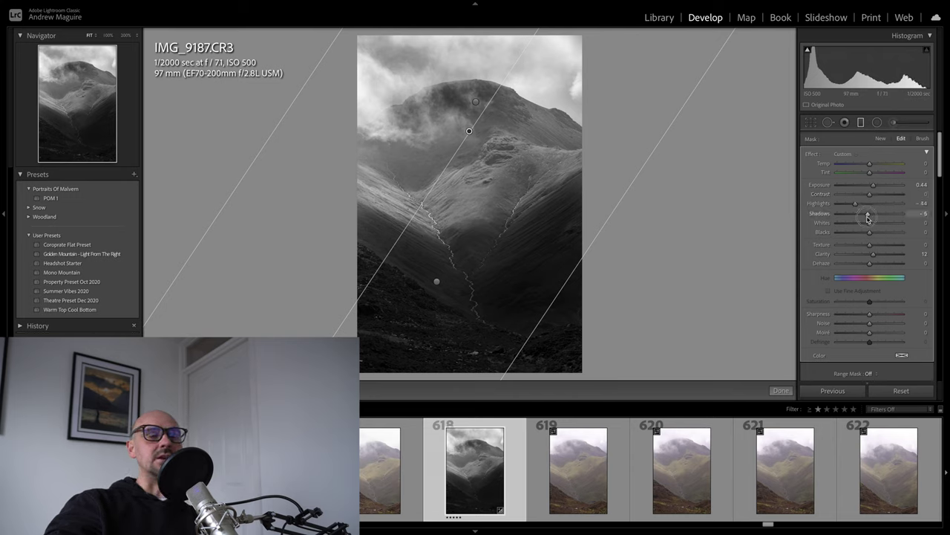
{"action": "left_click", "coordinate": [780, 390]}
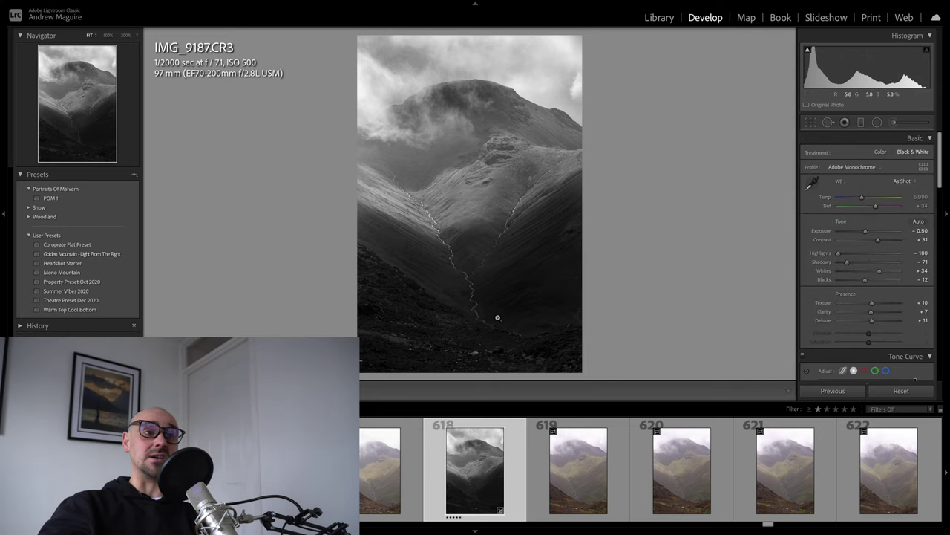
{"action": "left_click_drag", "start_coordinate": [497, 317], "coordinate": [462, 250]}
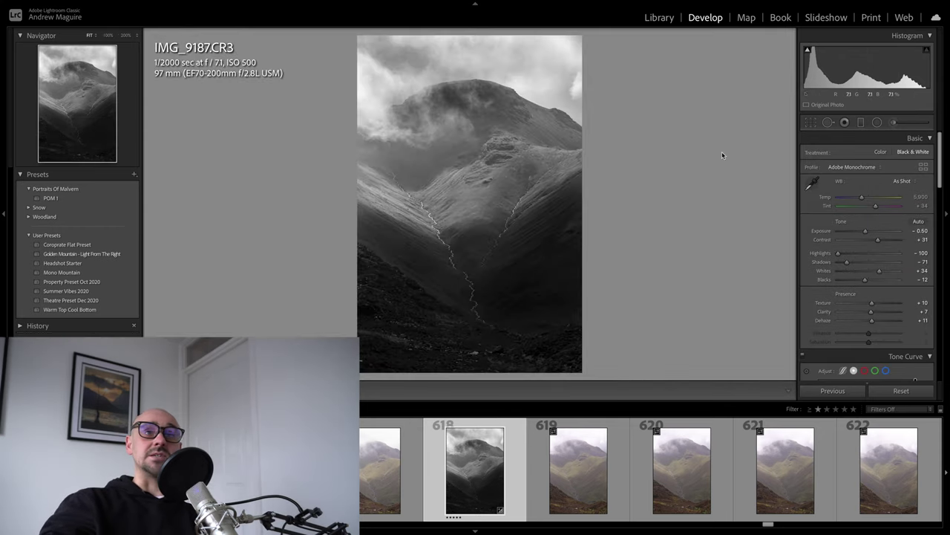
{"action": "left_click", "coordinate": [893, 122]}
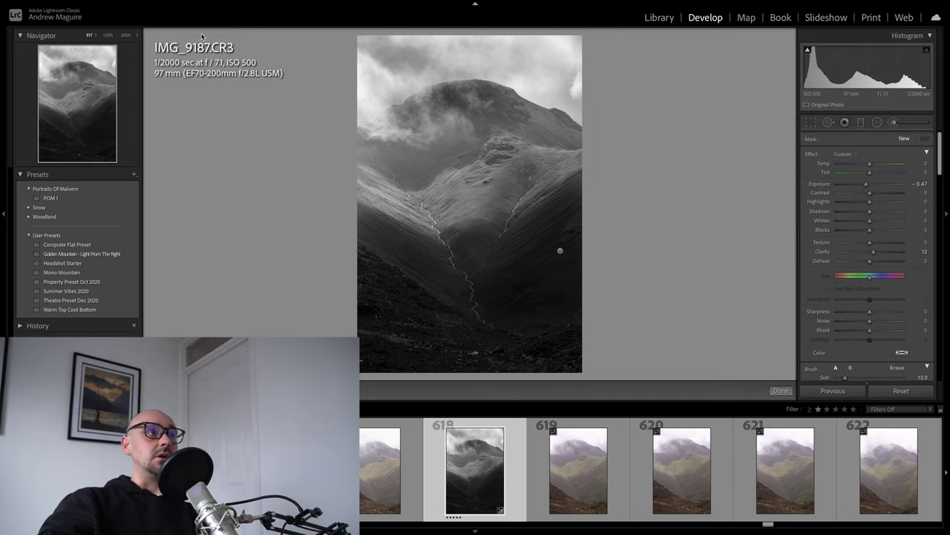
{"action": "left_click", "coordinate": [893, 122]}
{"action": "left_click", "coordinate": [125, 36]}
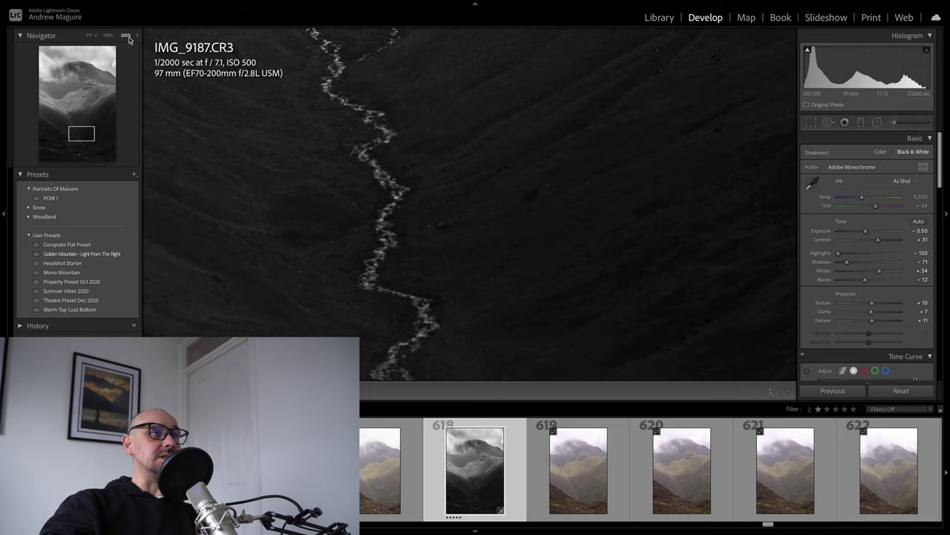
{"action": "left_click", "coordinate": [137, 35]}
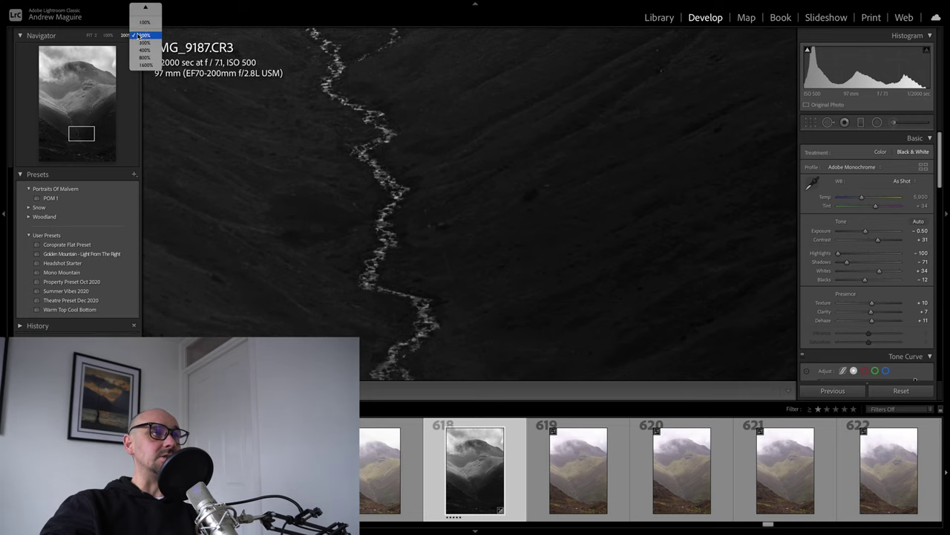
{"action": "left_click", "coordinate": [145, 35]}
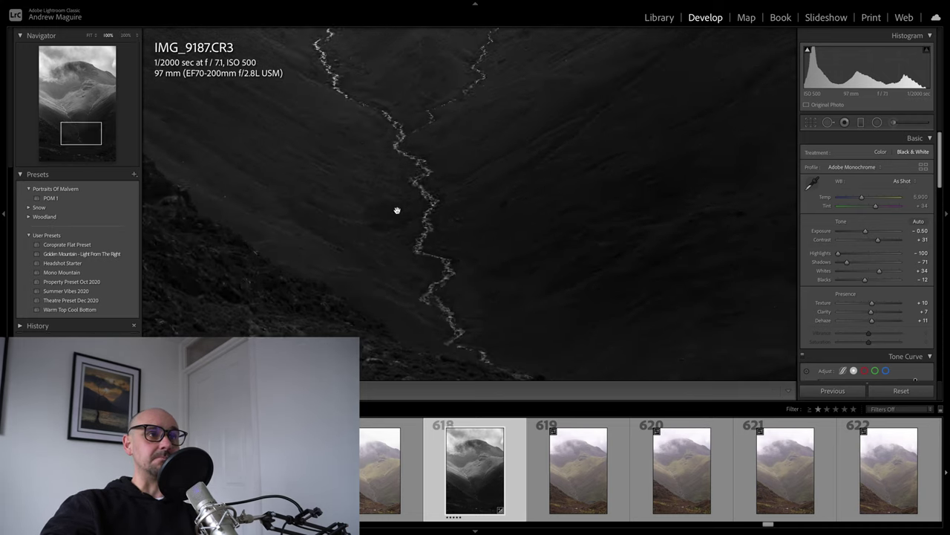
{"action": "left_click", "coordinate": [397, 166]}
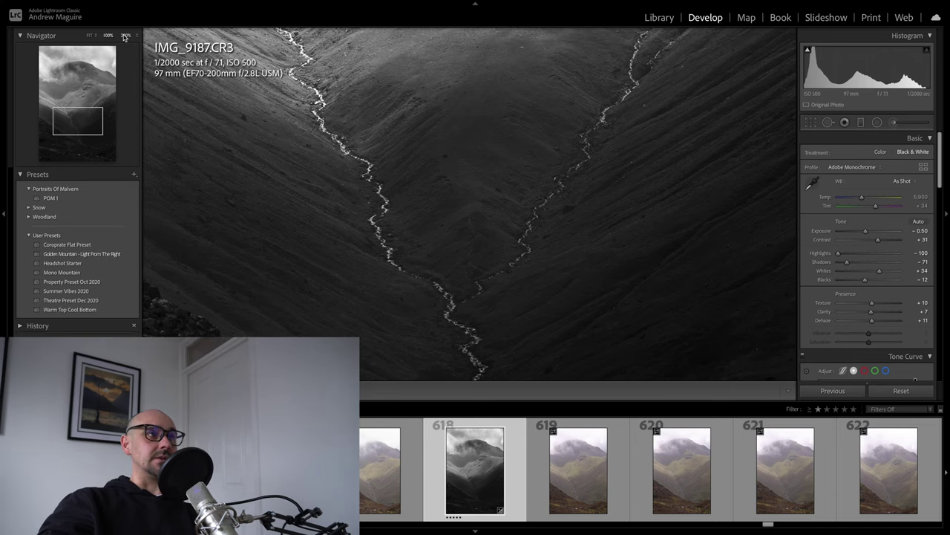
{"action": "left_click", "coordinate": [125, 36]}
{"action": "left_click", "coordinate": [109, 35]}
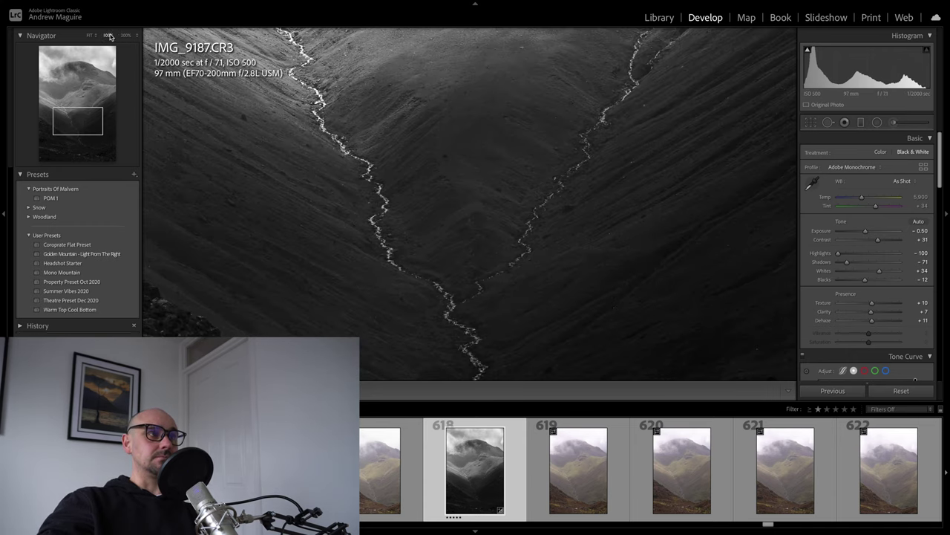
{"action": "left_click", "coordinate": [137, 36]}
{"action": "left_click", "coordinate": [142, 24]}
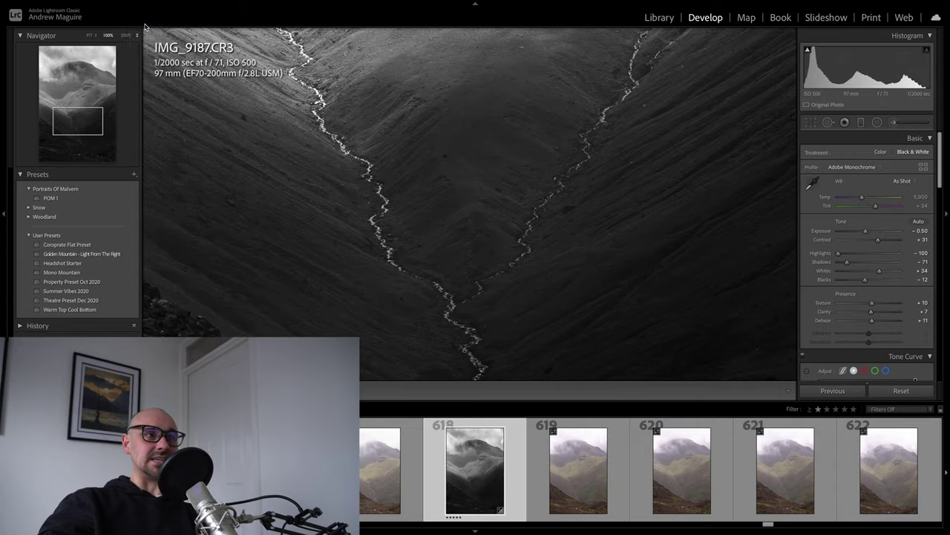
{"action": "left_click_drag", "start_coordinate": [414, 152], "coordinate": [441, 233]}
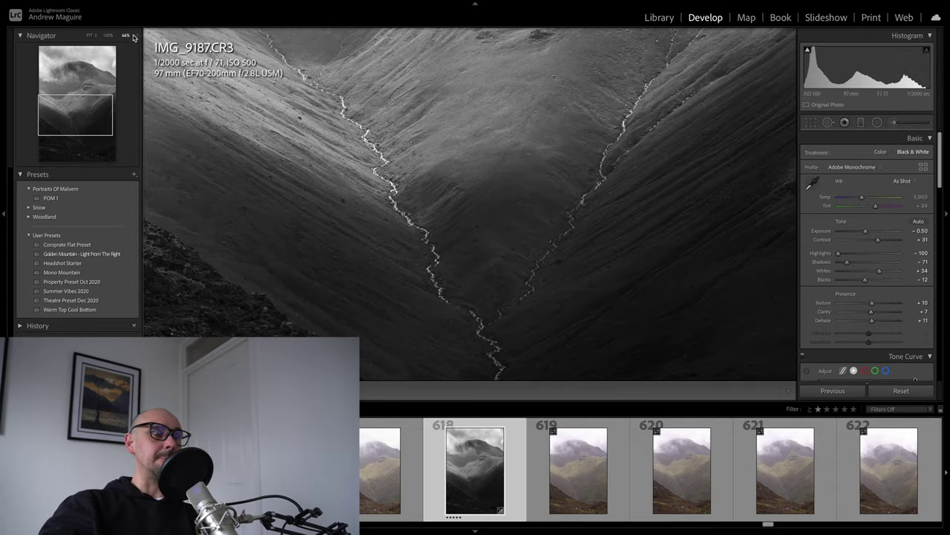
{"action": "left_click", "coordinate": [90, 36]}
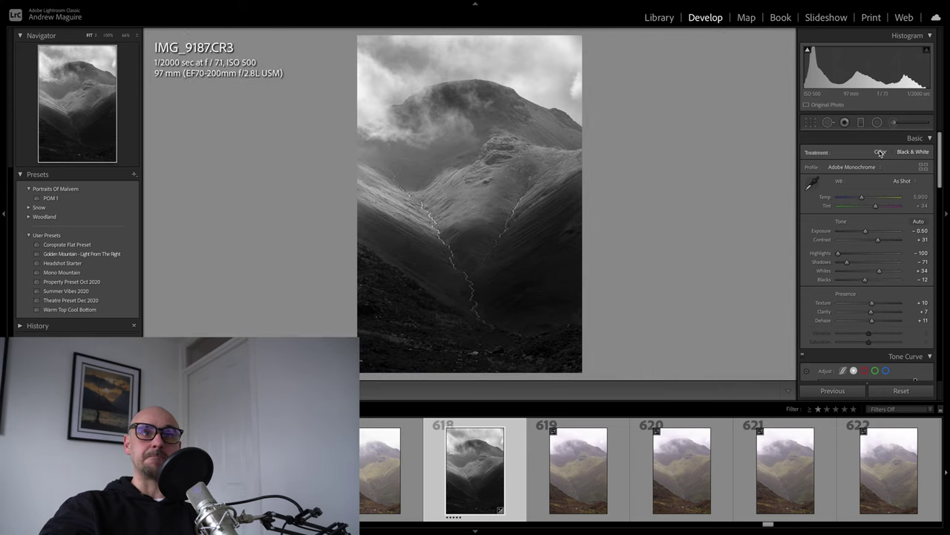
Step: Paint a size-1.0 brush mask along the left and right valley streams, erasing overspill
{"action": "key", "text": "k"}
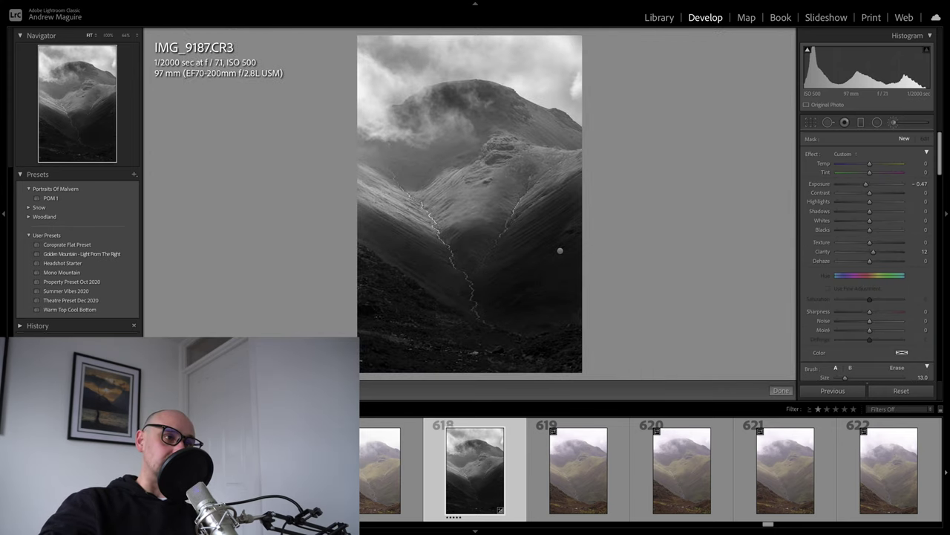
{"action": "key", "text": "bracketleft"}
{"action": "key", "text": "bracketleft"}
{"action": "key", "text": "bracketleft"}
{"action": "key", "text": "bracketleft"}
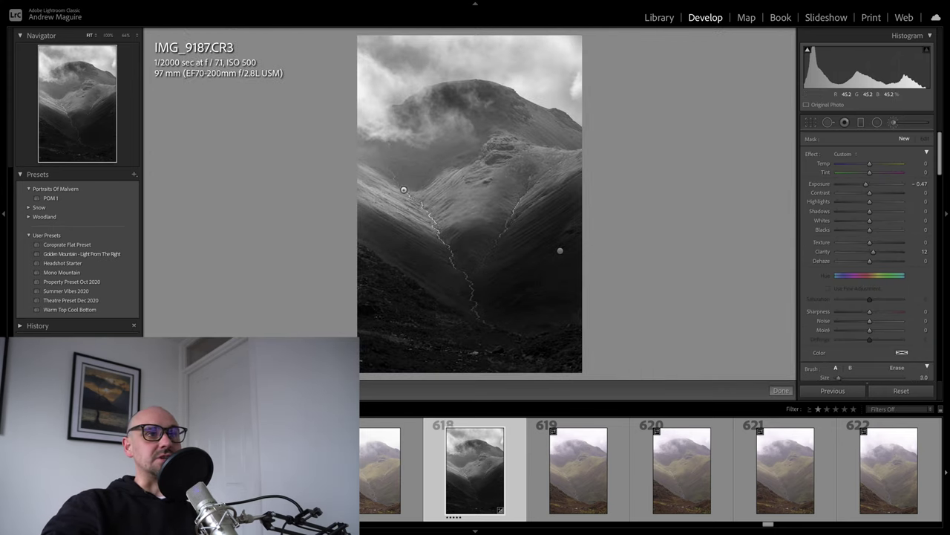
{"action": "key", "text": "bracketleft"}
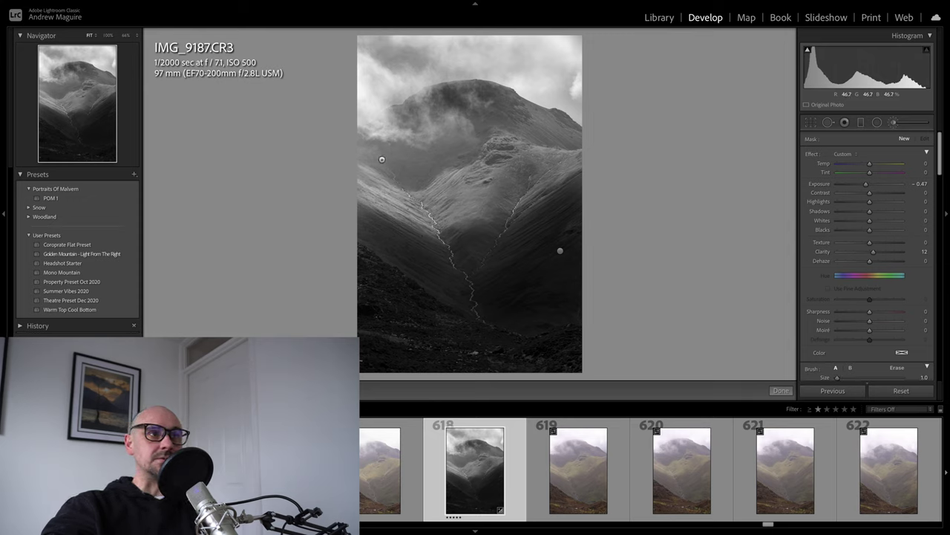
{"action": "mouse_move", "coordinate": [381, 159]}
{"action": "left_mouse_down"}
{"action": "mouse_move", "coordinate": [433, 218]}
{"action": "mouse_move", "coordinate": [454, 274]}
{"action": "left_mouse_up"}
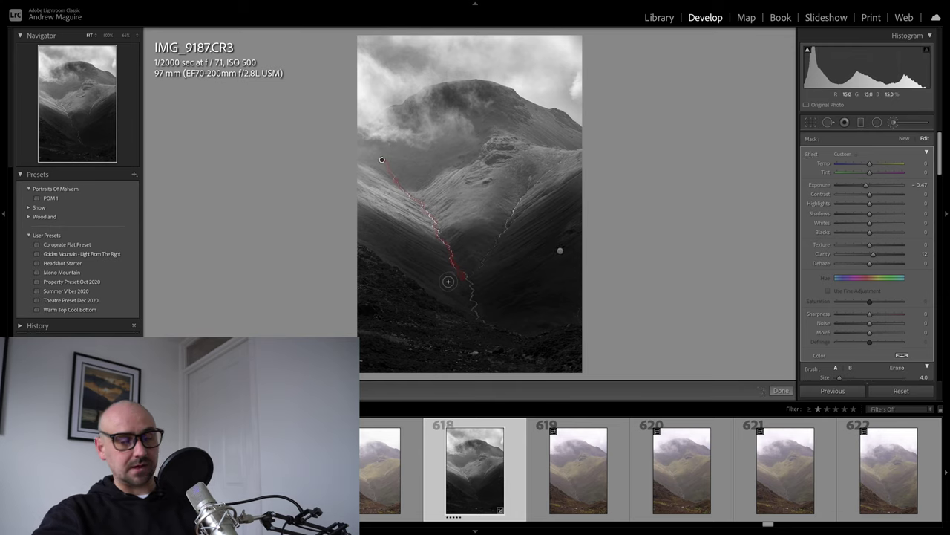
{"action": "mouse_move", "coordinate": [448, 278]}
{"action": "left_mouse_down"}
{"action": "mouse_move", "coordinate": [439, 263]}
{"action": "mouse_move", "coordinate": [456, 289]}
{"action": "mouse_move", "coordinate": [462, 285]}
{"action": "mouse_move", "coordinate": [462, 274]}
{"action": "mouse_move", "coordinate": [431, 290]}
{"action": "mouse_move", "coordinate": [457, 266]}
{"action": "left_mouse_up"}
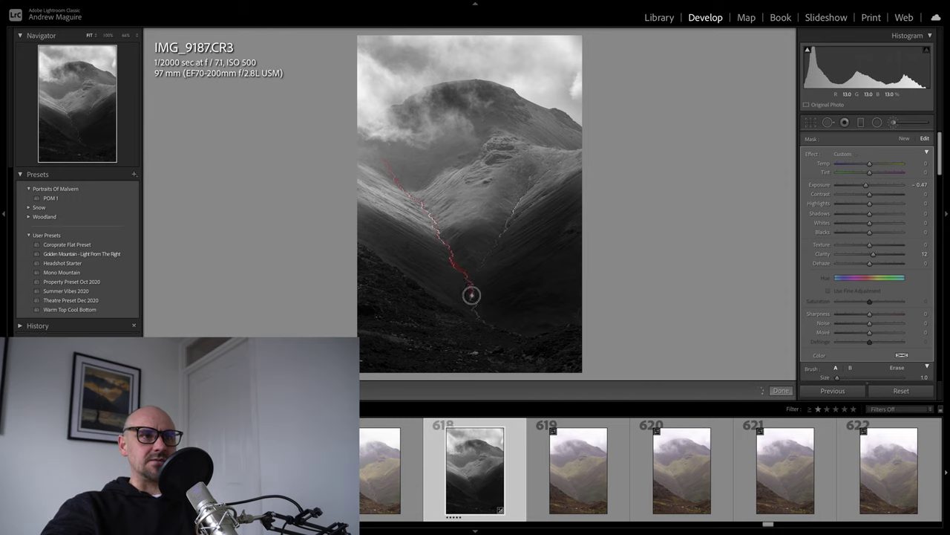
{"action": "mouse_move", "coordinate": [475, 301]}
{"action": "left_mouse_down"}
{"action": "mouse_move", "coordinate": [477, 319]}
{"action": "mouse_move", "coordinate": [480, 310]}
{"action": "left_mouse_up"}
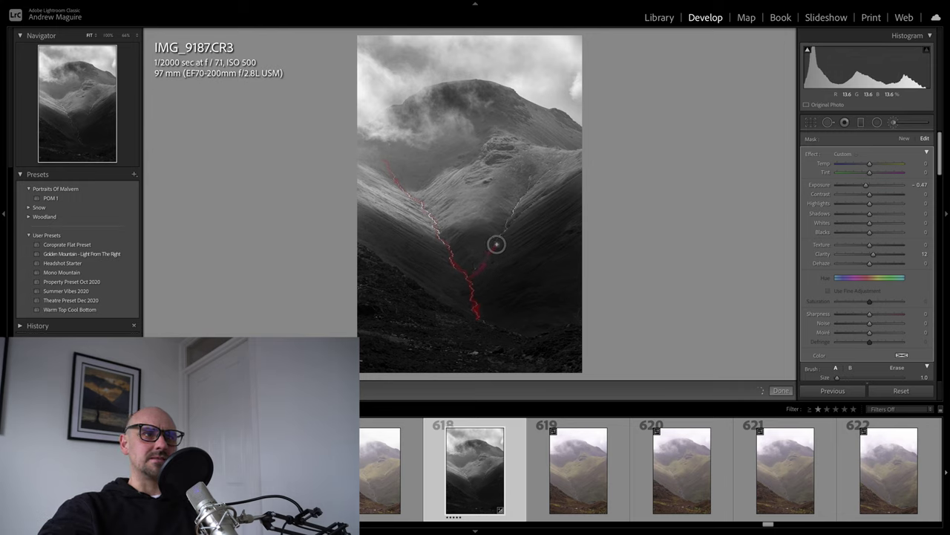
{"action": "left_click_drag", "start_coordinate": [504, 233], "coordinate": [525, 193]}
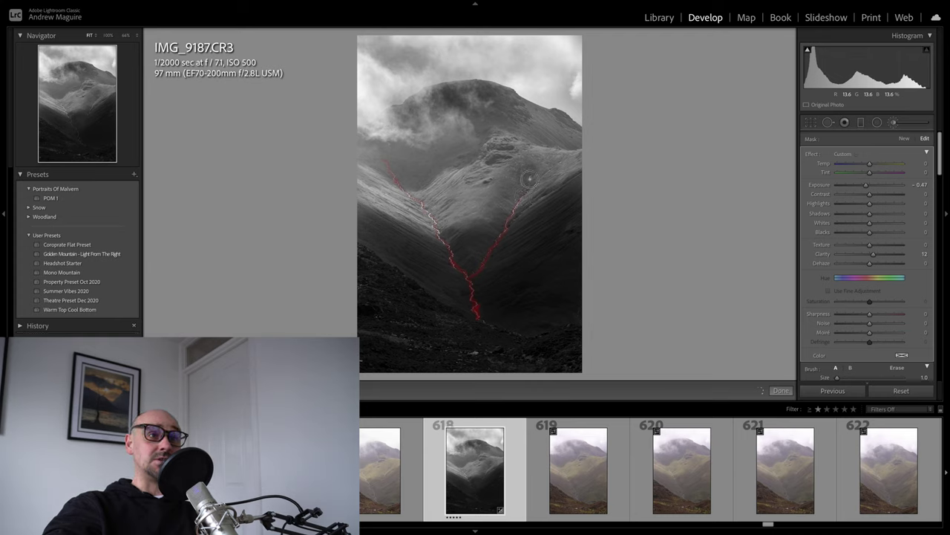
{"action": "left_click_drag", "start_coordinate": [528, 184], "coordinate": [515, 205]}
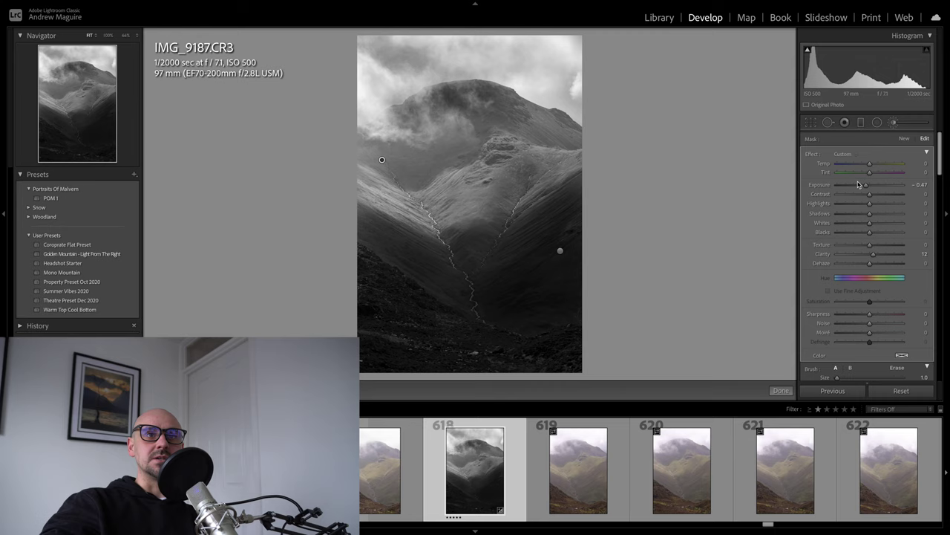
Step: Set the stream brush to Contrast +36, Highlights +20 and Whites +50
{"action": "double_click", "coordinate": [822, 184]}
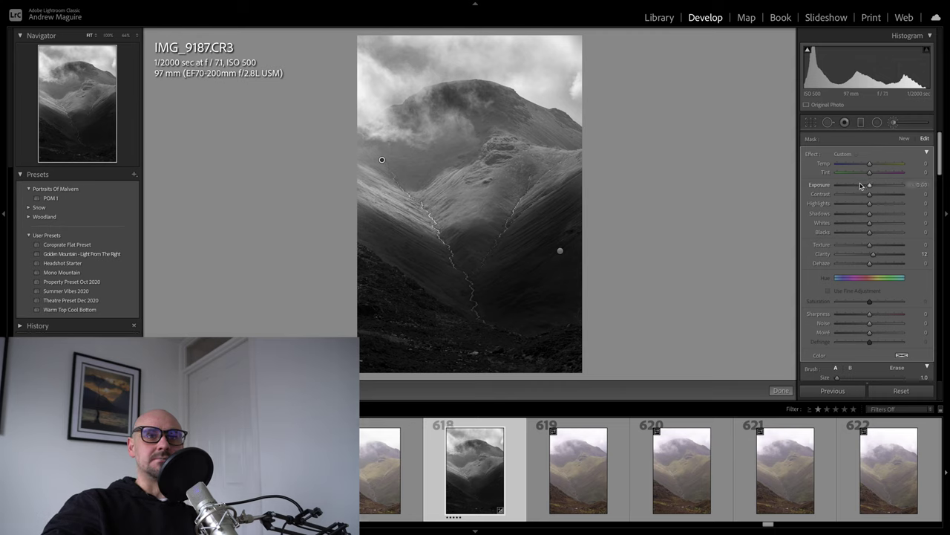
{"action": "left_click_drag", "start_coordinate": [870, 189], "coordinate": [903, 223]}
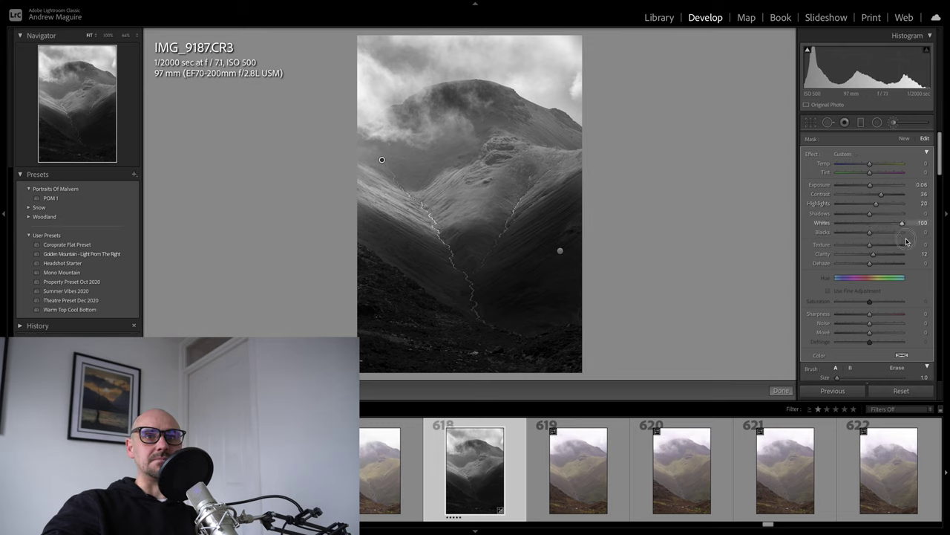
{"action": "left_click", "coordinate": [887, 223]}
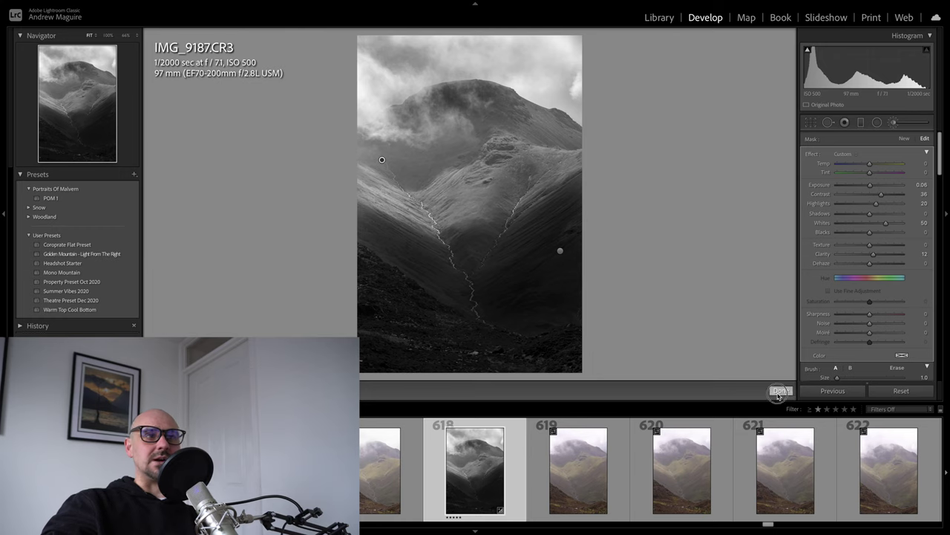
Step: Finish the stream brush and deepen the global Blacks to -42
{"action": "left_click", "coordinate": [779, 392]}
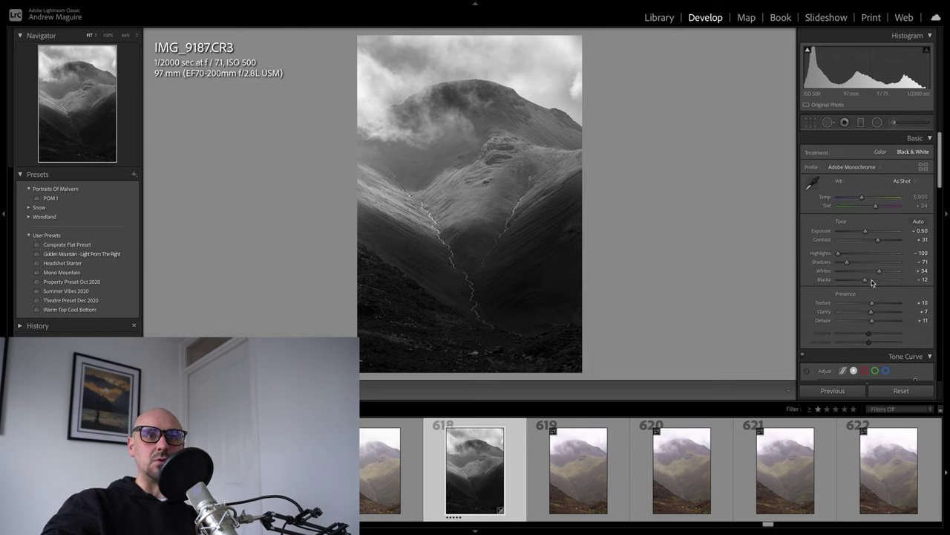
{"action": "left_click_drag", "start_coordinate": [865, 280], "coordinate": [854, 287]}
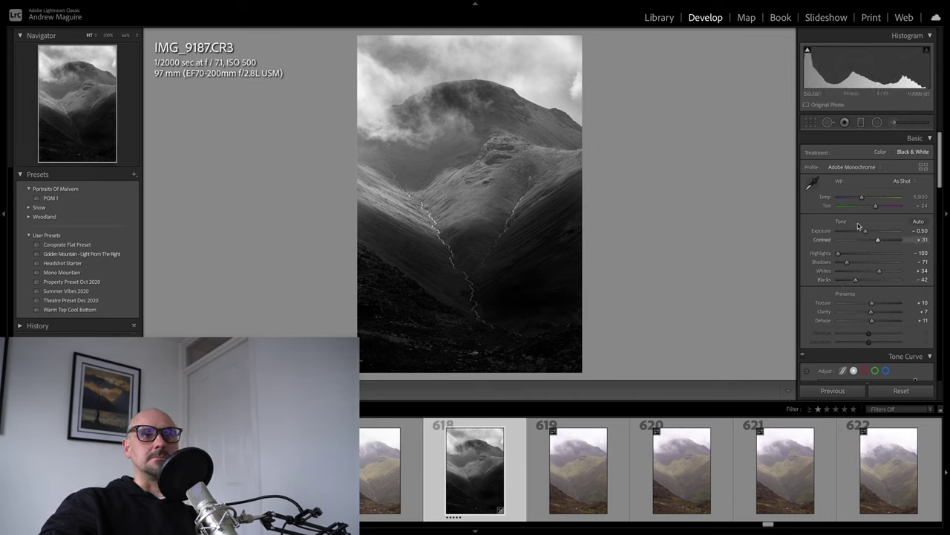
{"action": "left_click_drag", "start_coordinate": [940, 140], "coordinate": [947, 370]}
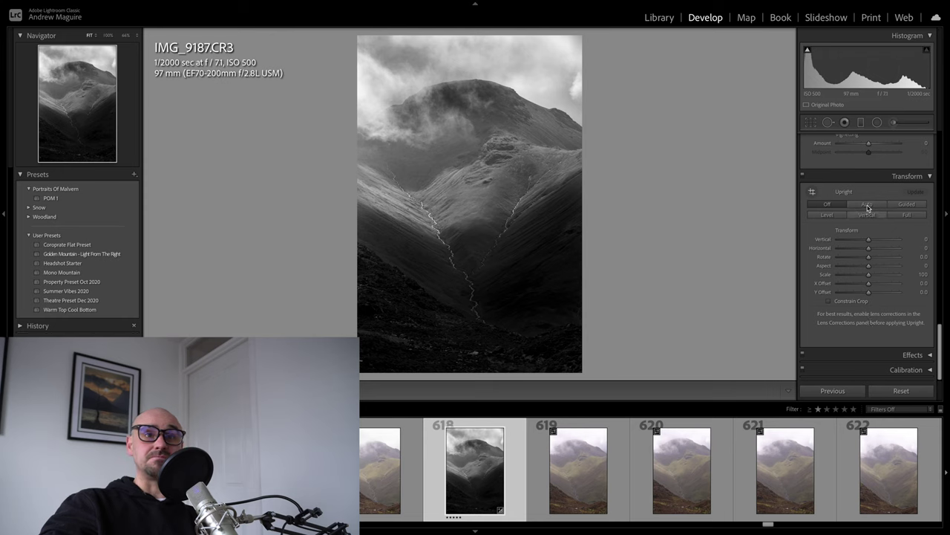
{"action": "left_click", "coordinate": [867, 249]}
Step: Add a -30 vignette to darken the photo's corners
{"action": "scroll", "coordinate": [894, 240], "scroll_direction": "up", "scroll_amount": 1}
{"action": "scroll", "coordinate": [895, 239], "scroll_direction": "up", "scroll_amount": 5}
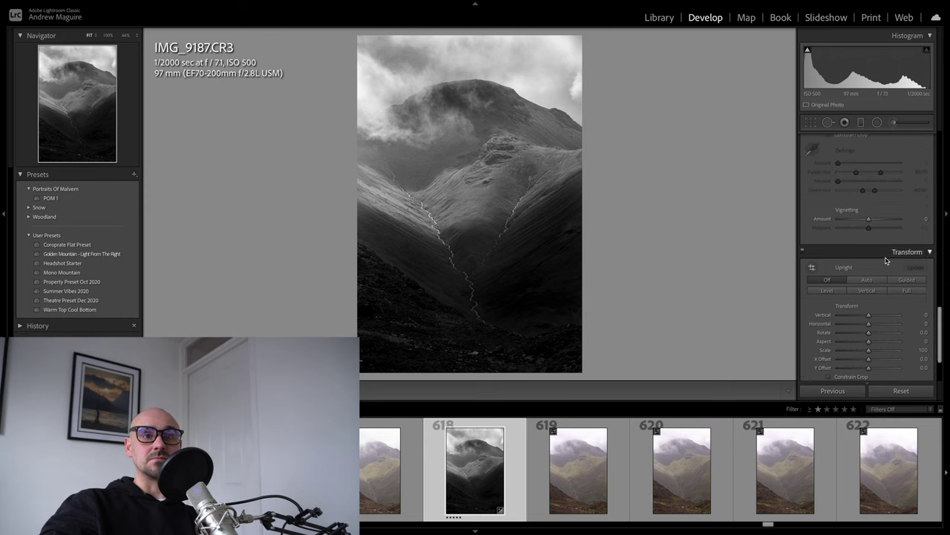
{"action": "left_click", "coordinate": [859, 234]}
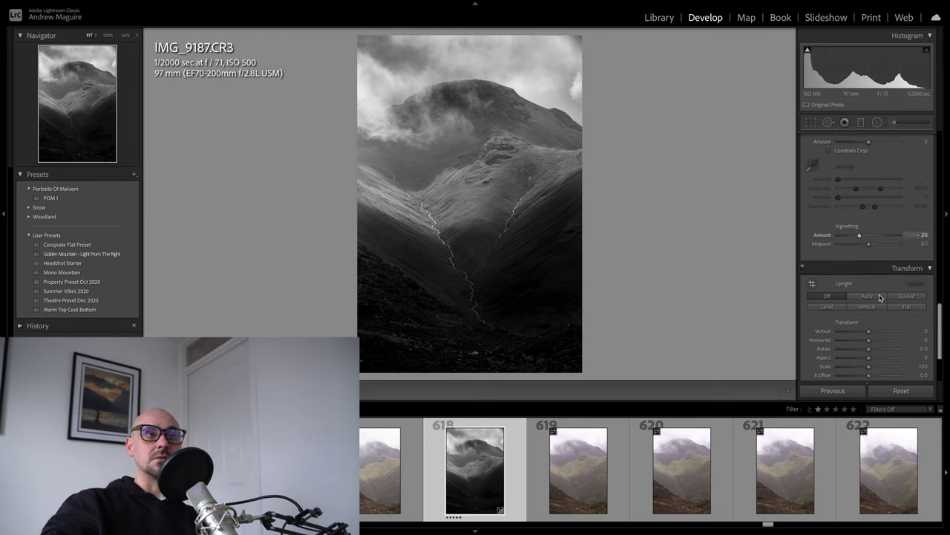
Step: Raise the overall Exposure to -0.25
{"action": "scroll", "coordinate": [865, 267], "scroll_direction": "up", "scroll_amount": 15}
{"action": "scroll", "coordinate": [873, 303], "scroll_direction": "up", "scroll_amount": 1}
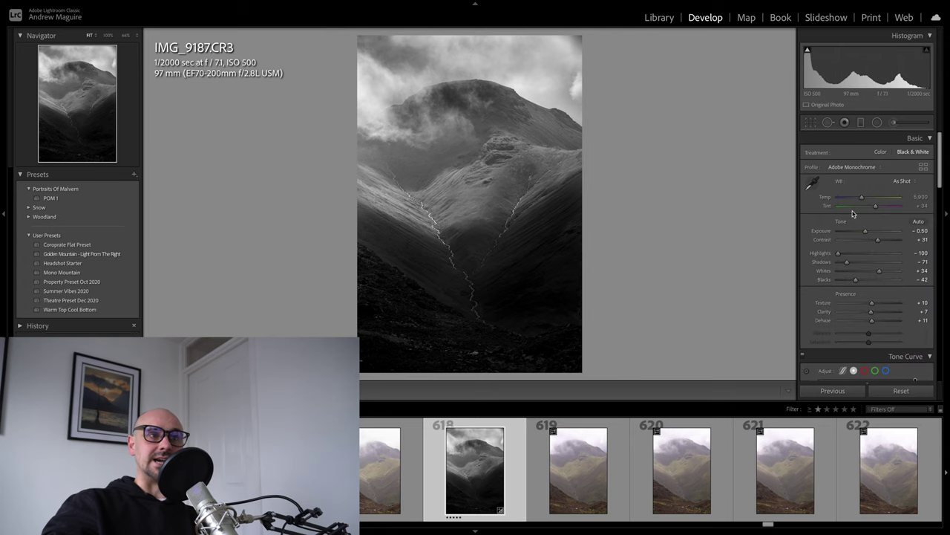
{"action": "left_click", "coordinate": [866, 233]}
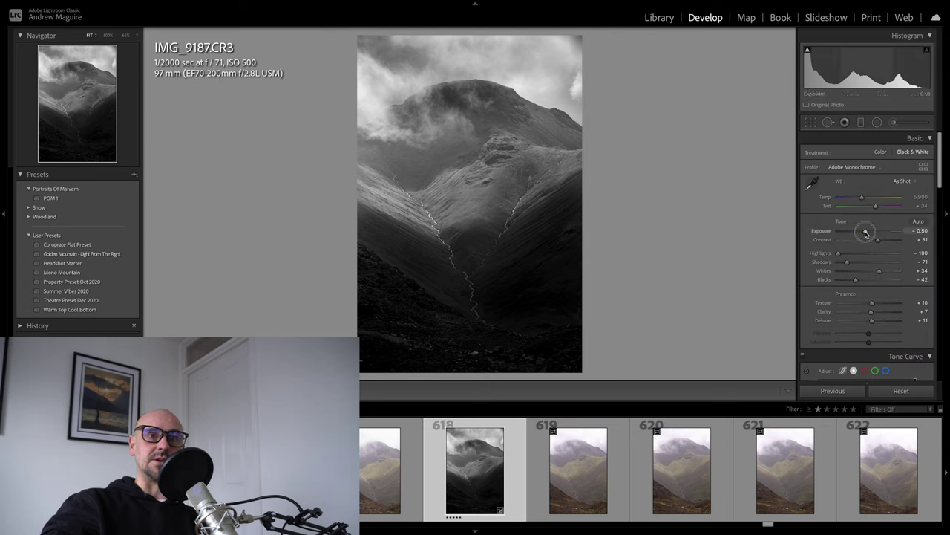
{"action": "left_click_drag", "start_coordinate": [866, 233], "coordinate": [867, 233]}
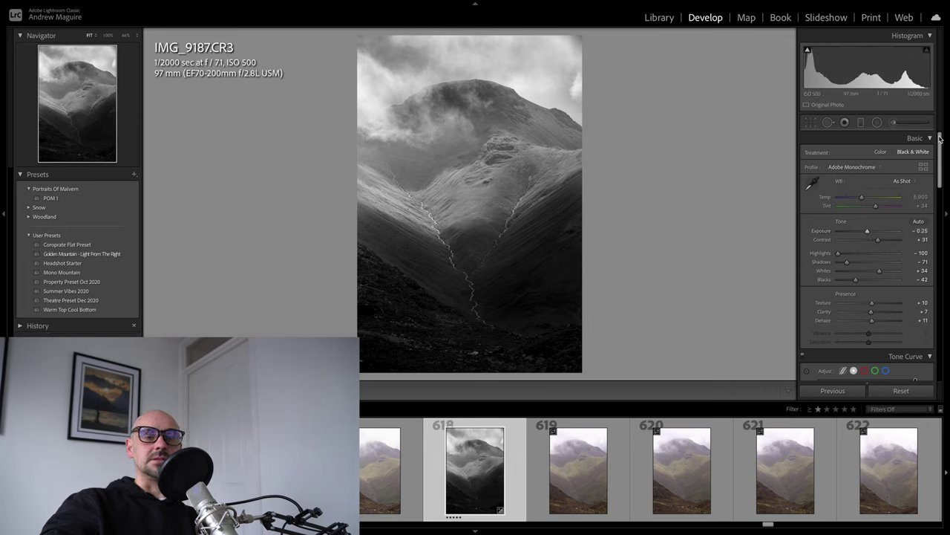
{"action": "left_click_drag", "start_coordinate": [940, 139], "coordinate": [946, 179]}
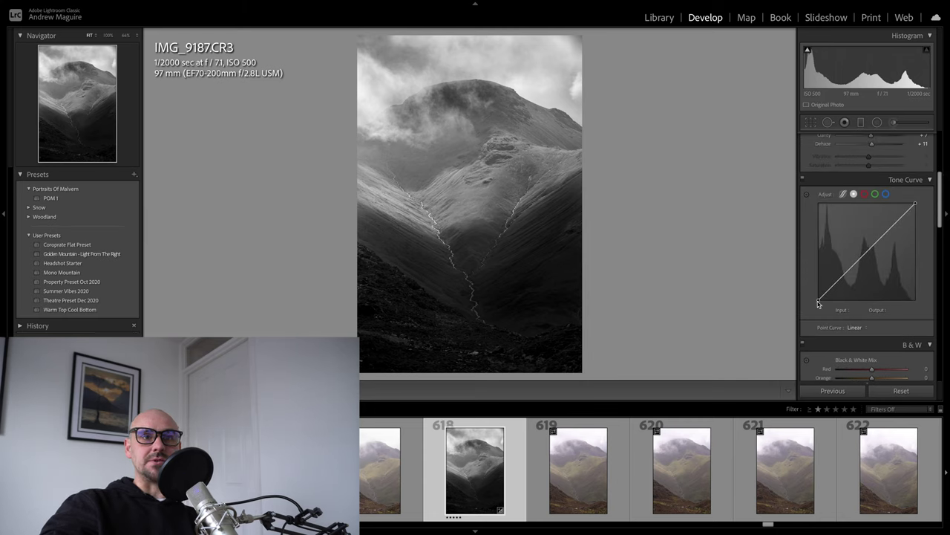
Step: Build a subtle S-curve by lifting the blacks, raising input 168 to 195, and anchoring the shadows at 45/45
{"action": "left_click_drag", "start_coordinate": [817, 300], "coordinate": [832, 289]}
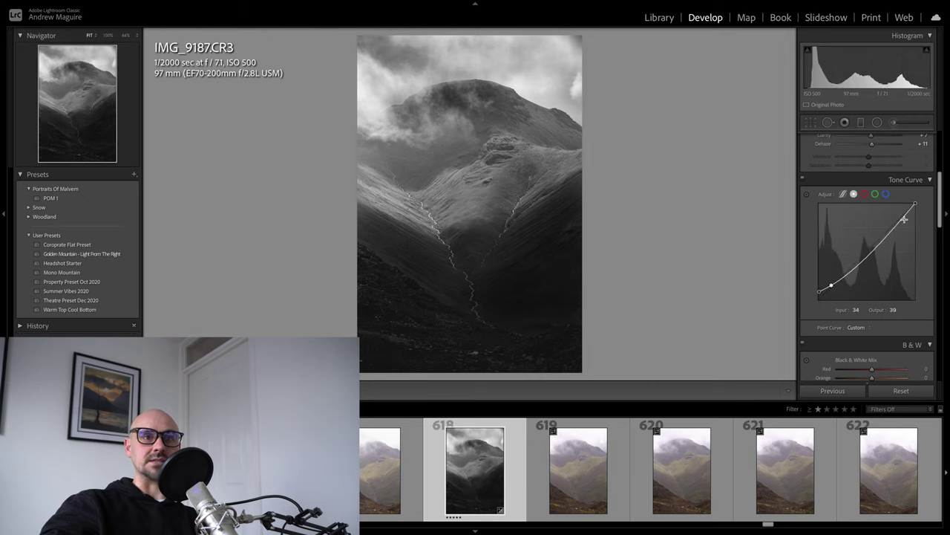
{"action": "left_click_drag", "start_coordinate": [904, 219], "coordinate": [892, 229]}
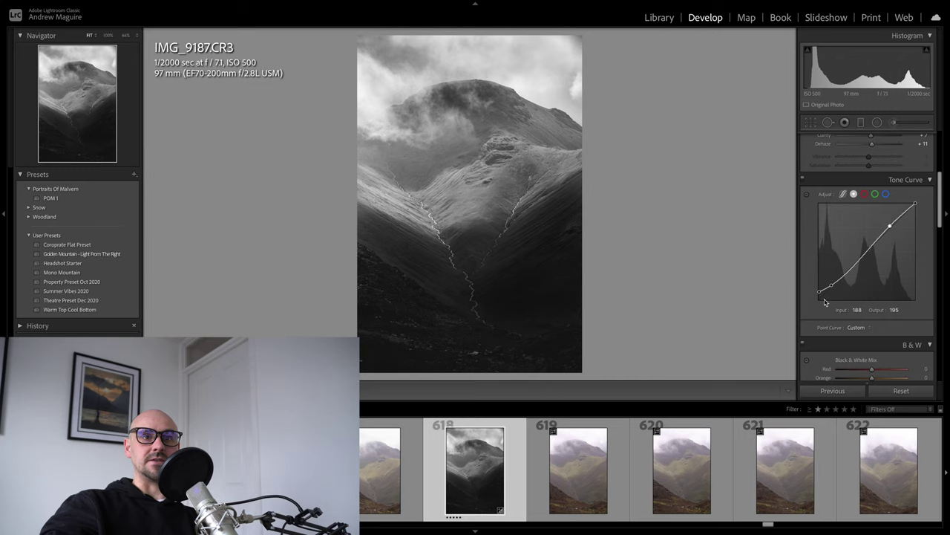
{"action": "left_click_drag", "start_coordinate": [830, 286], "coordinate": [835, 283]}
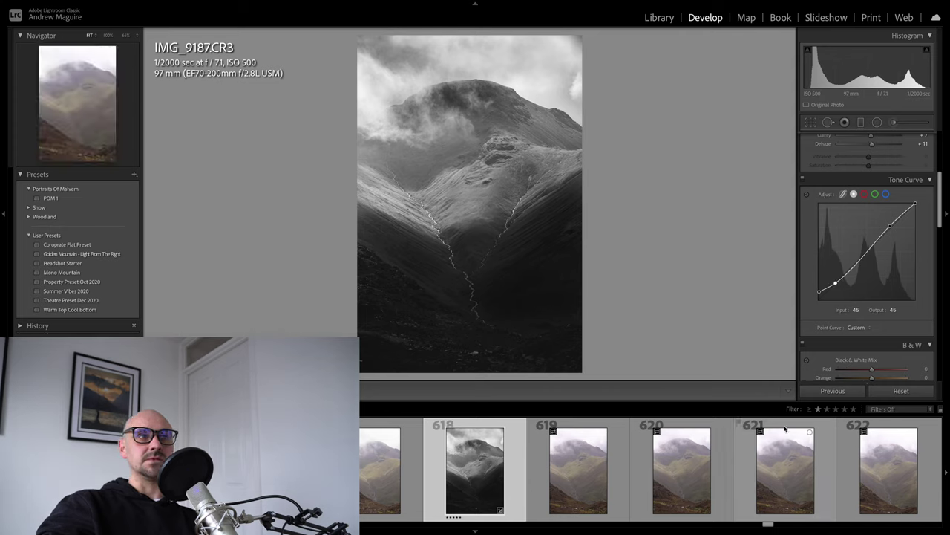
{"action": "scroll", "coordinate": [907, 206], "scroll_direction": "up", "scroll_amount": 5}
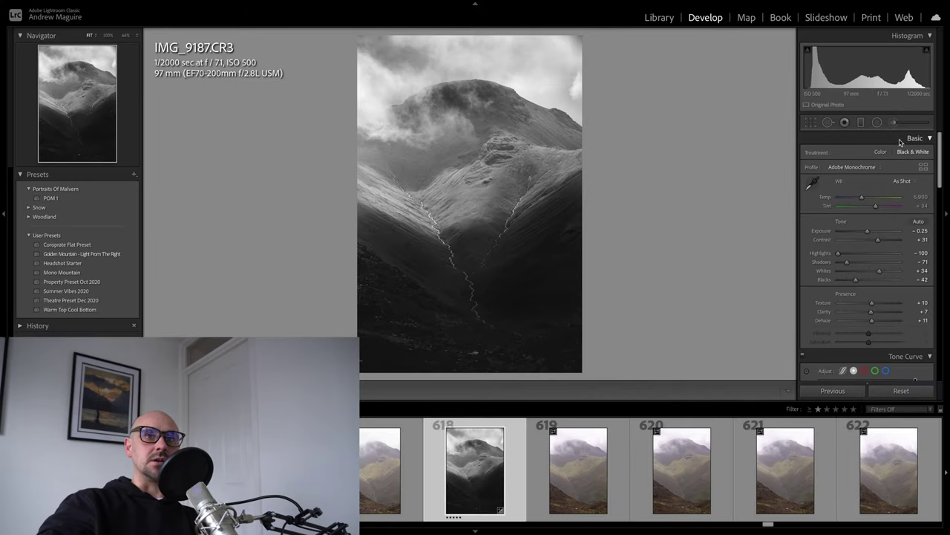
Step: Paint a new brush adjustment along the mountain's summit ridge
{"action": "left_click", "coordinate": [894, 122]}
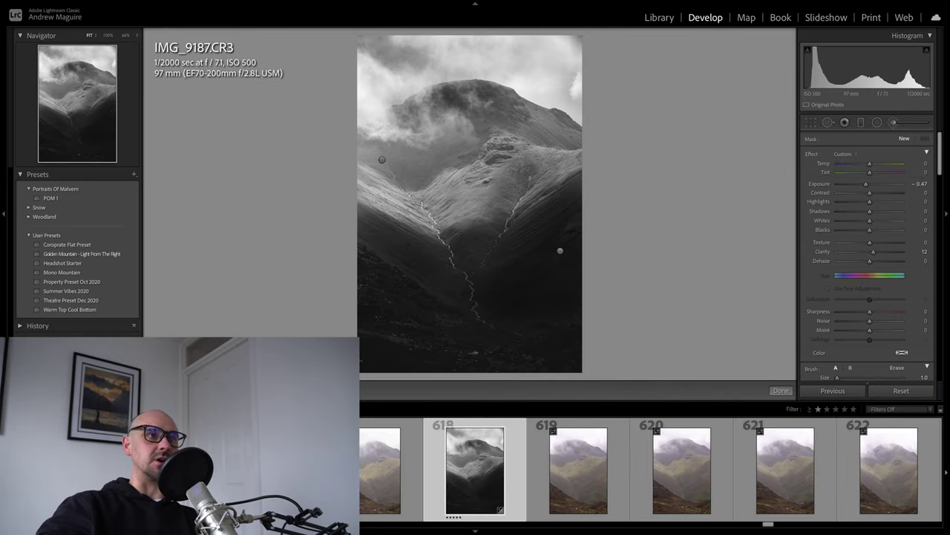
{"action": "scroll", "coordinate": [404, 127], "scroll_direction": "up", "scroll_amount": 2}
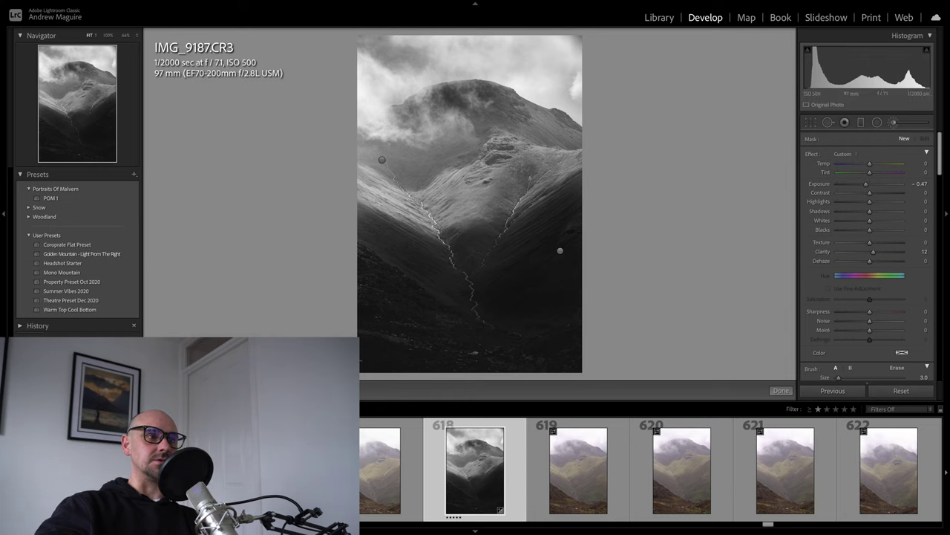
{"action": "scroll", "coordinate": [386, 115], "scroll_direction": "up", "scroll_amount": 1}
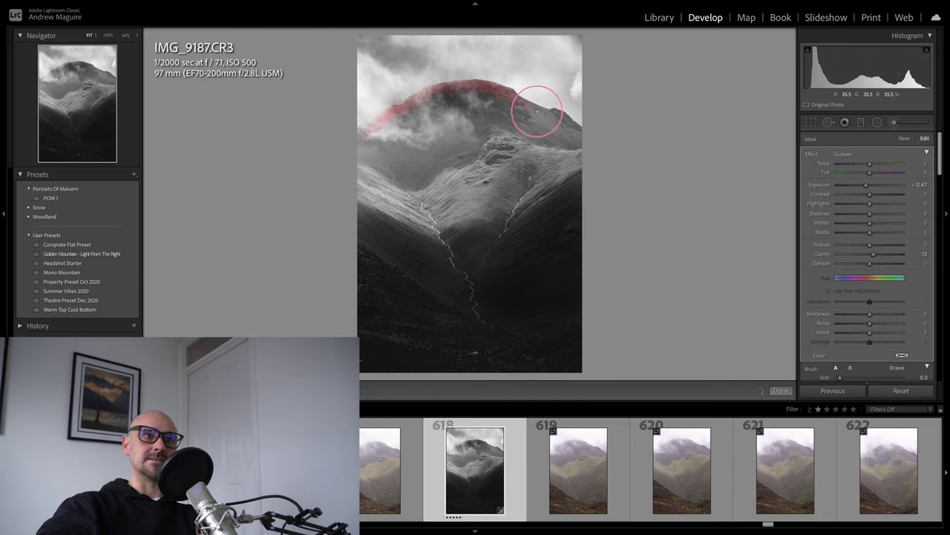
{"action": "mouse_move", "coordinate": [553, 111]}
{"action": "left_mouse_down"}
{"action": "mouse_move", "coordinate": [557, 123]}
{"action": "mouse_move", "coordinate": [586, 130]}
{"action": "left_mouse_up"}
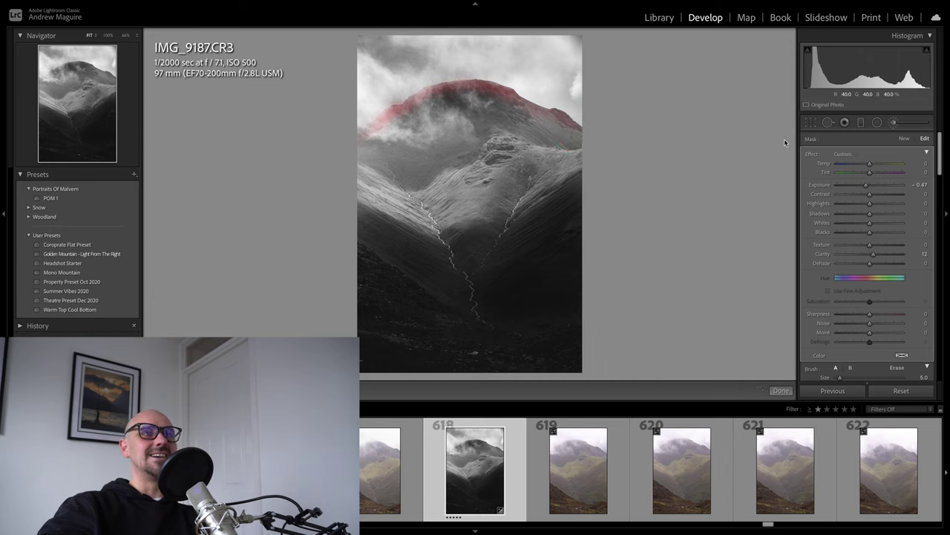
Step: Darken the brushed ridge to Exposure -1.45 with Clarity 30, extending it across the peak
{"action": "left_click_drag", "start_coordinate": [865, 185], "coordinate": [861, 185]}
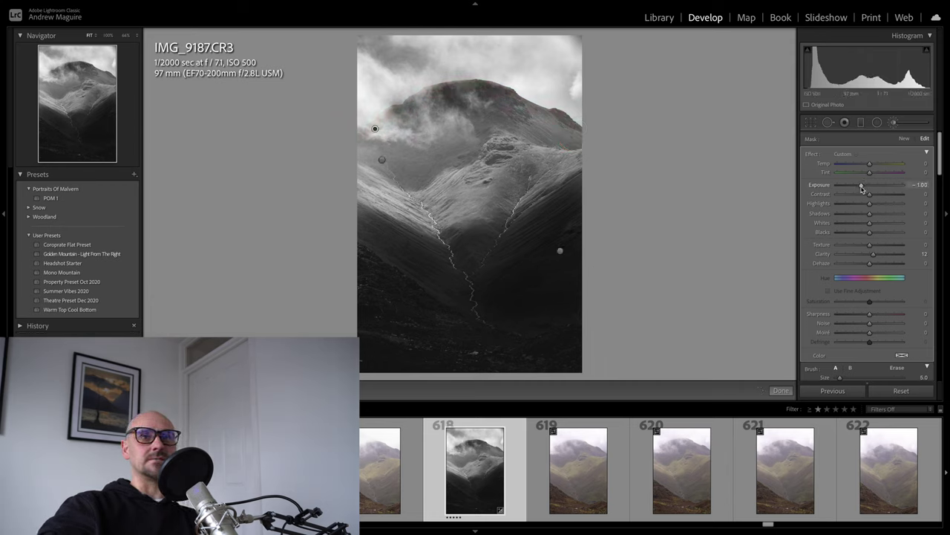
{"action": "left_click_drag", "start_coordinate": [861, 185], "coordinate": [859, 184]}
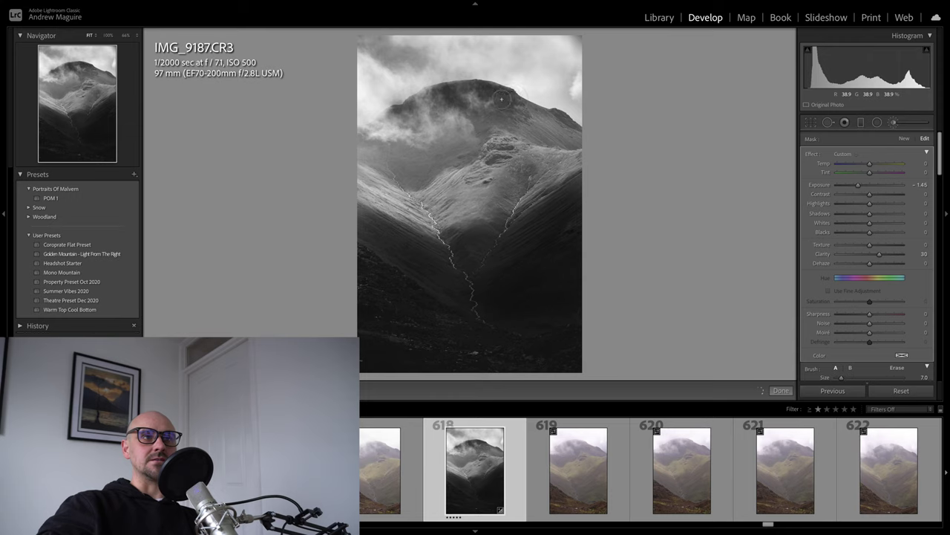
{"action": "mouse_move", "coordinate": [476, 97]}
{"action": "left_mouse_down"}
{"action": "mouse_move", "coordinate": [419, 98]}
{"action": "mouse_move", "coordinate": [375, 128]}
{"action": "left_mouse_up"}
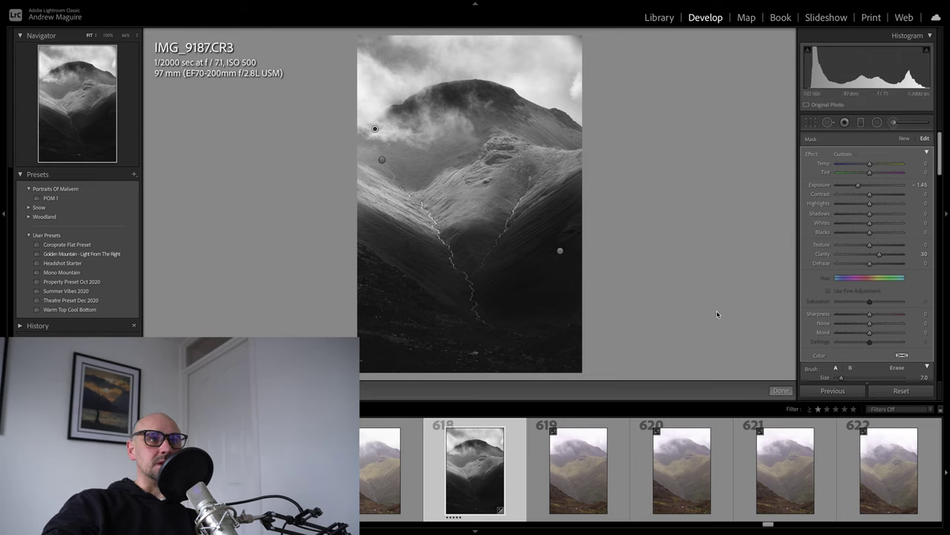
{"action": "left_click", "coordinate": [786, 390]}
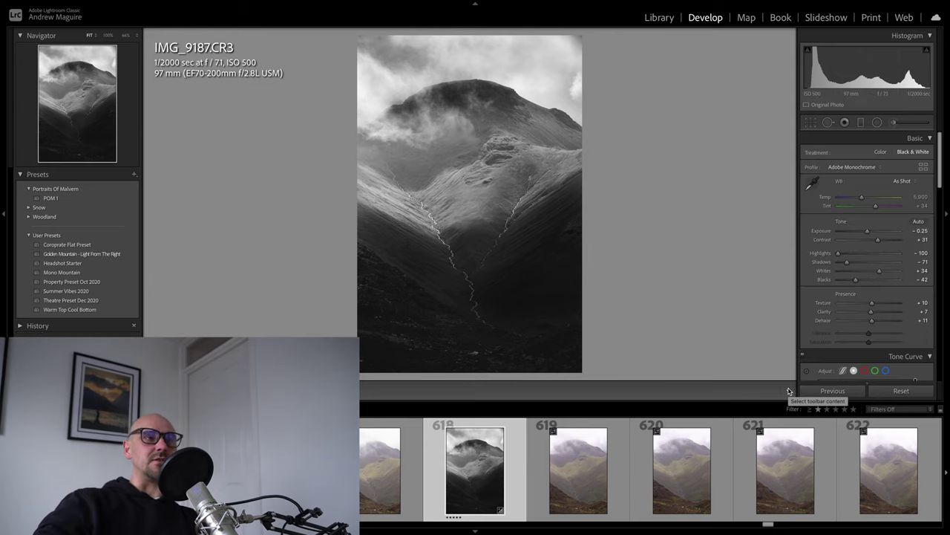
Step: Ease the summit ridge brush adjustment from Exposure -1.45 to -0.71, keeping Clarity 30, and shrink the brush
{"action": "left_click", "coordinate": [896, 123]}
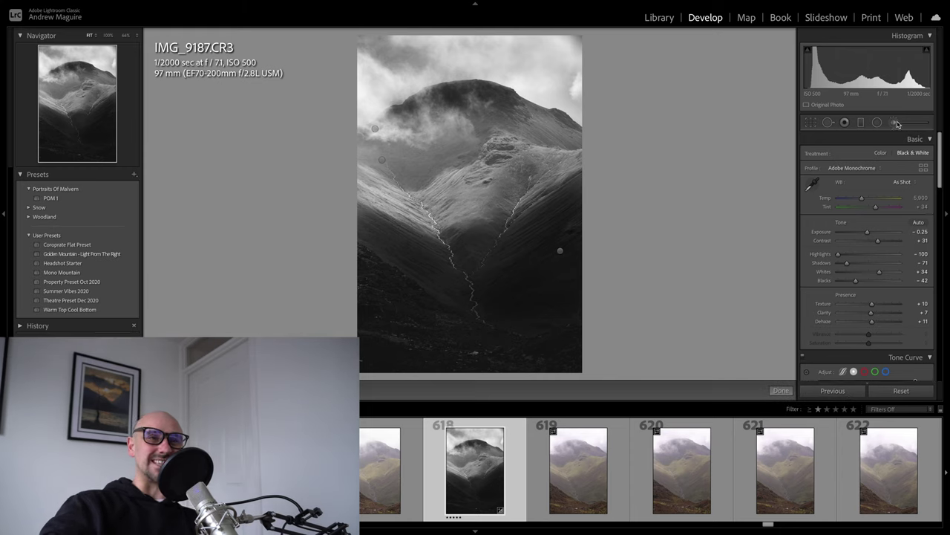
{"action": "left_click", "coordinate": [375, 131]}
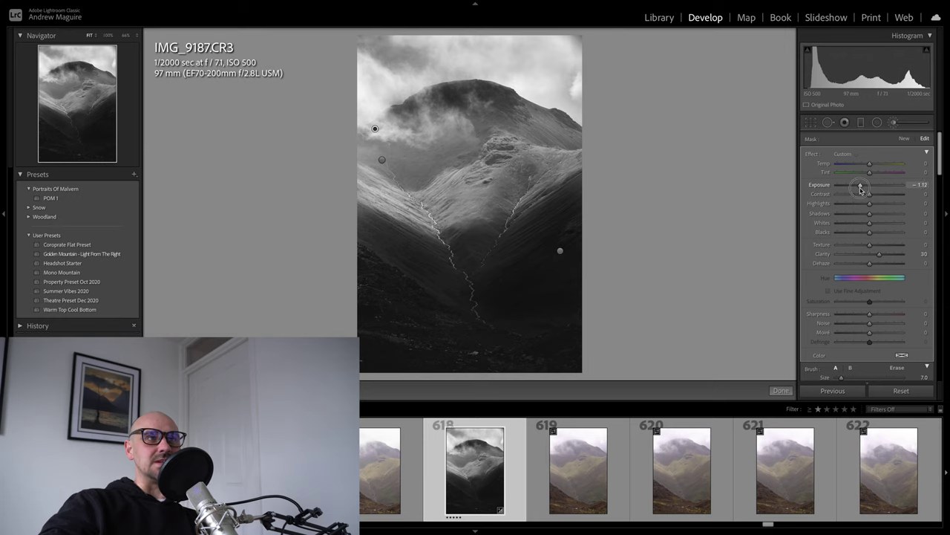
{"action": "left_click_drag", "start_coordinate": [862, 189], "coordinate": [863, 190]}
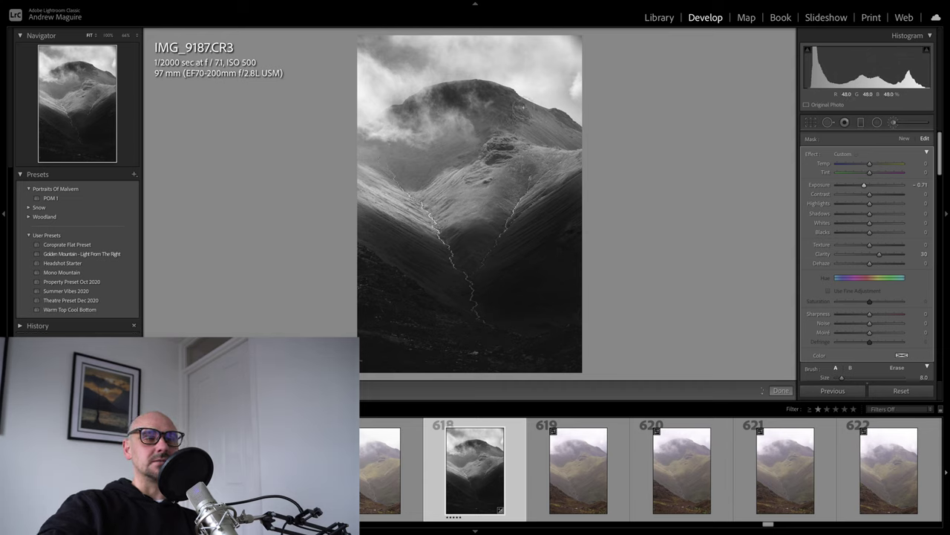
{"action": "key", "text": "bracketleft"}
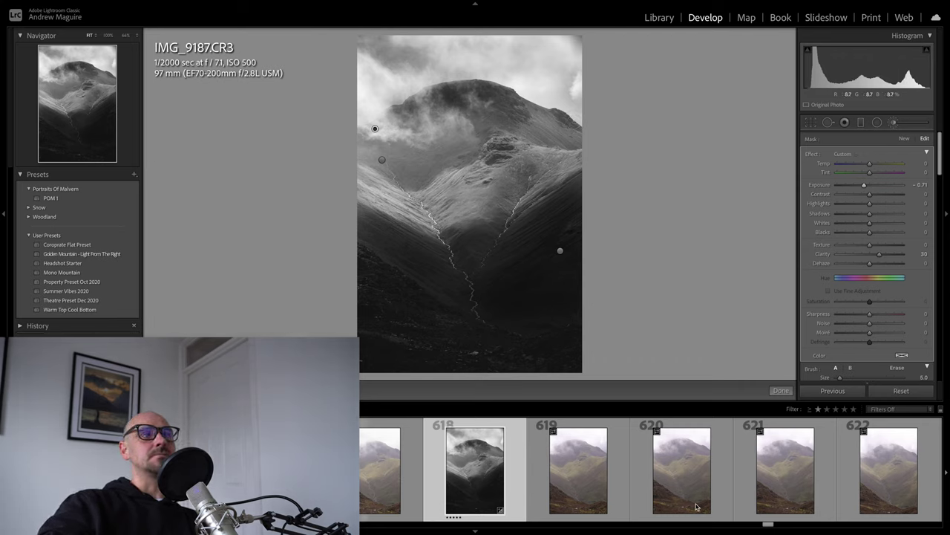
{"action": "left_click", "coordinate": [780, 391]}
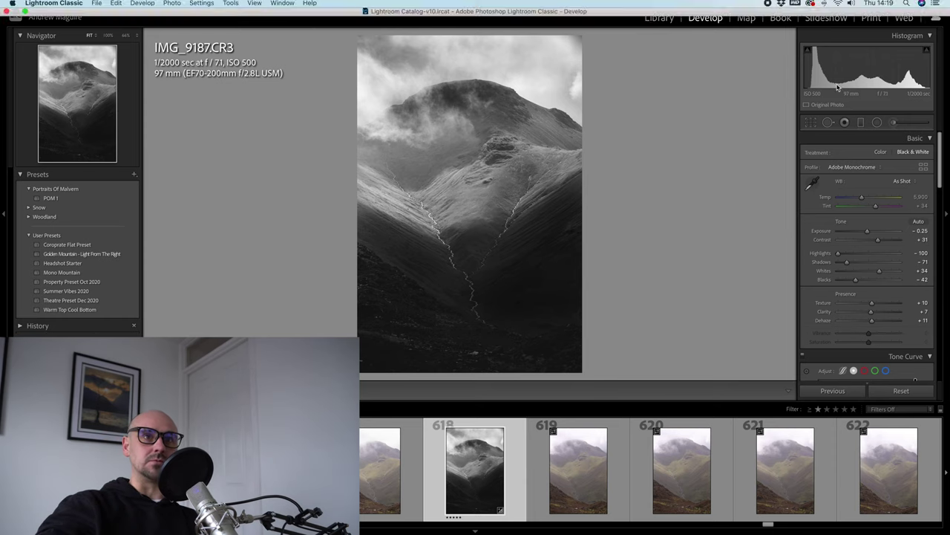
{"action": "left_click", "coordinate": [815, 122]}
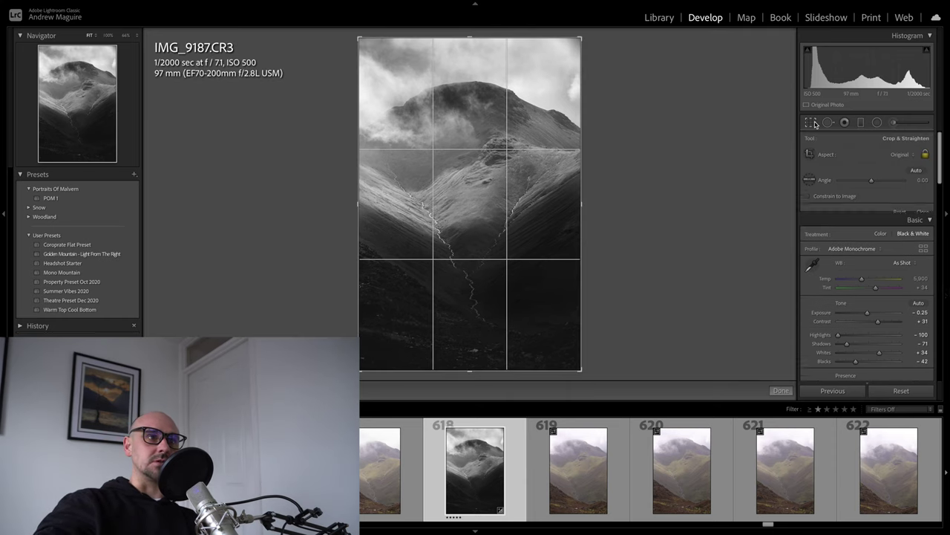
{"action": "left_click", "coordinate": [780, 390]}
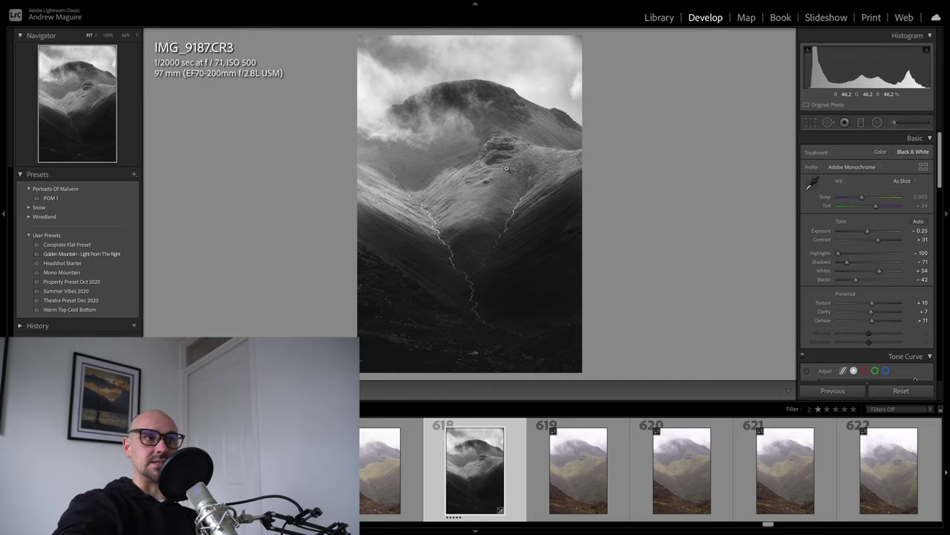
{"action": "key", "text": "i"}
{"action": "key", "text": "i"}
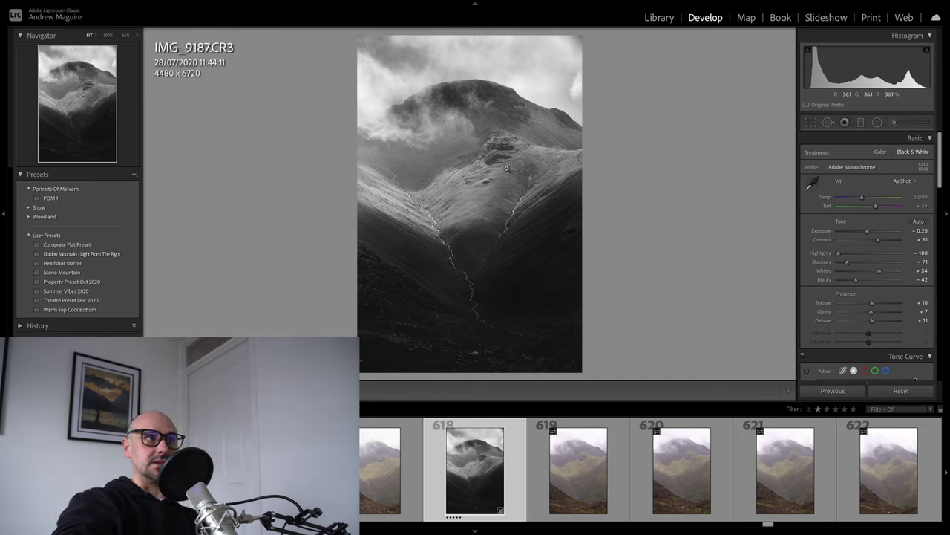
{"action": "key", "text": "i"}
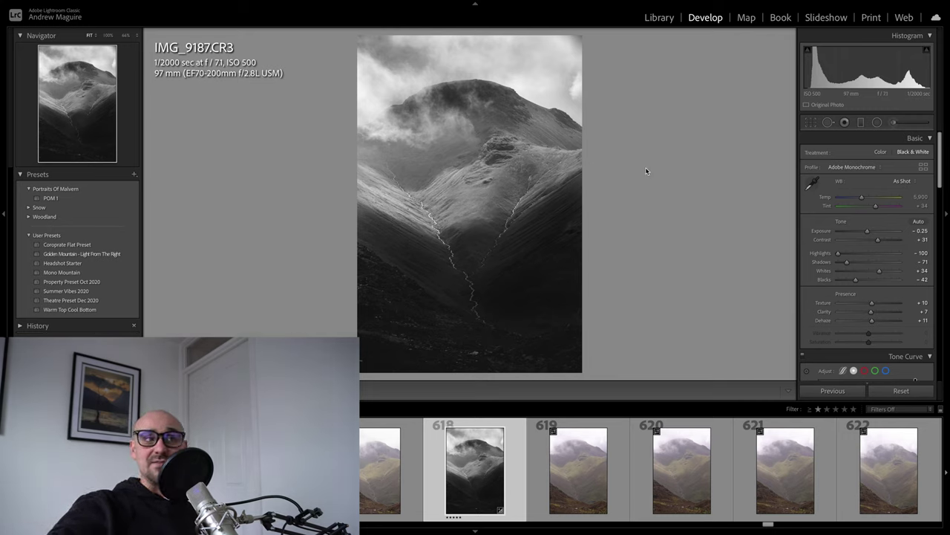
Step: Darken the left-slope brush adjustment from Exposure -0.47 to -0.85 with a larger brush
{"action": "left_click", "coordinate": [893, 122]}
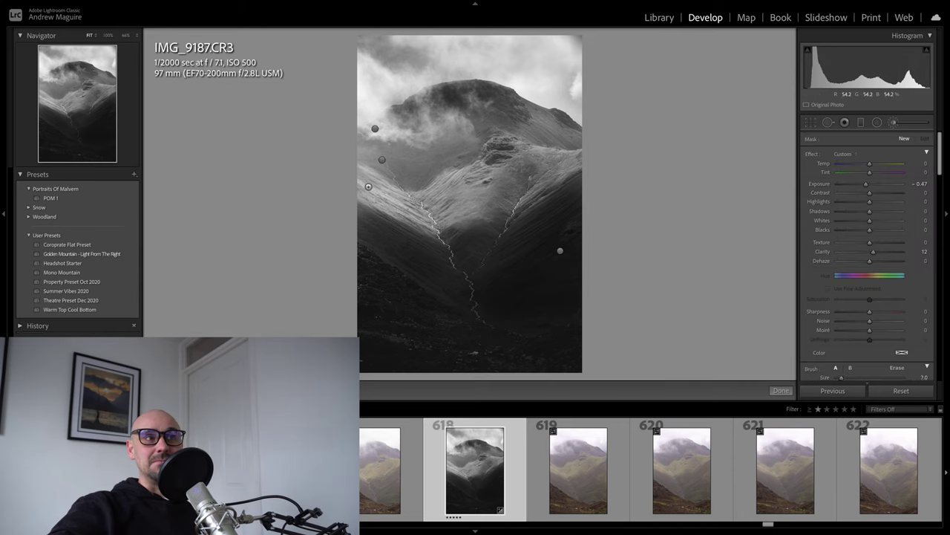
{"action": "key", "text": "bracketright"}
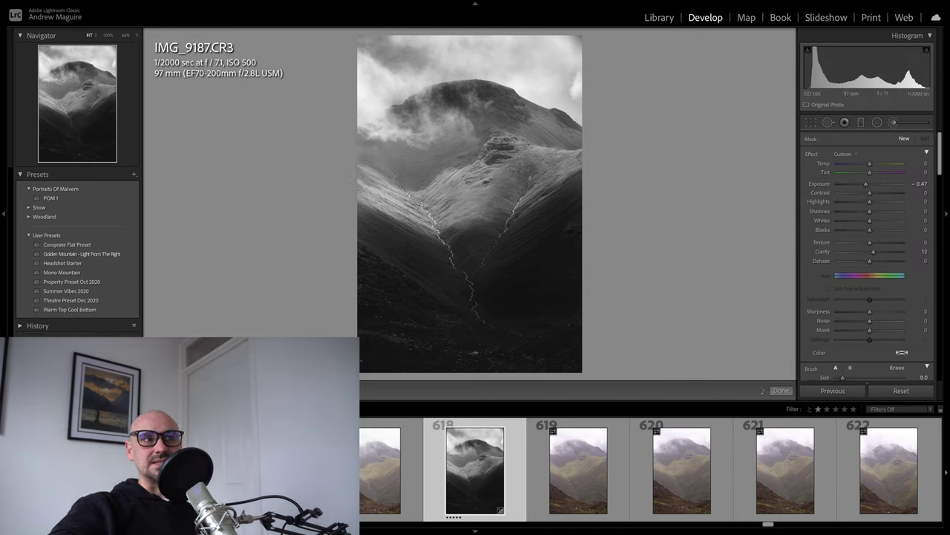
{"action": "left_click", "coordinate": [362, 153]}
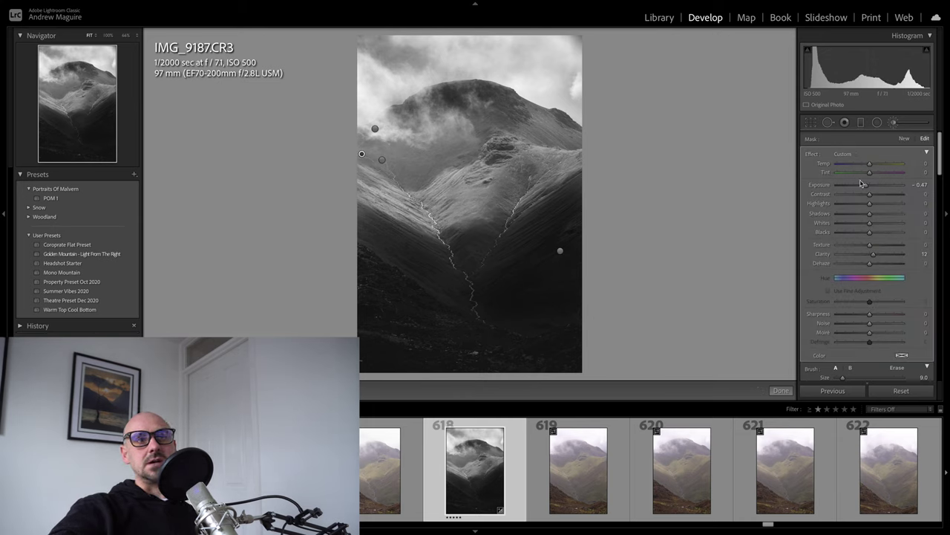
{"action": "left_click_drag", "start_coordinate": [866, 184], "coordinate": [863, 188]}
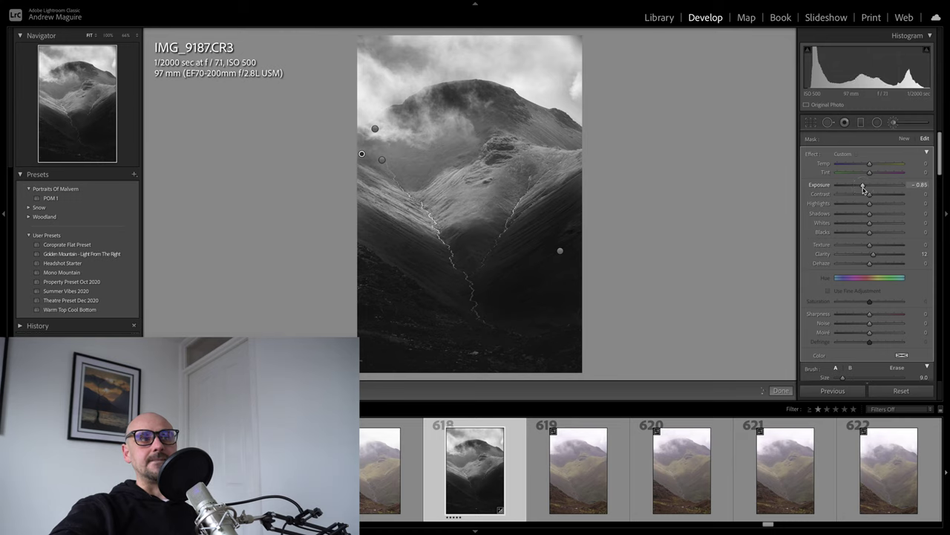
{"action": "left_click", "coordinate": [779, 390]}
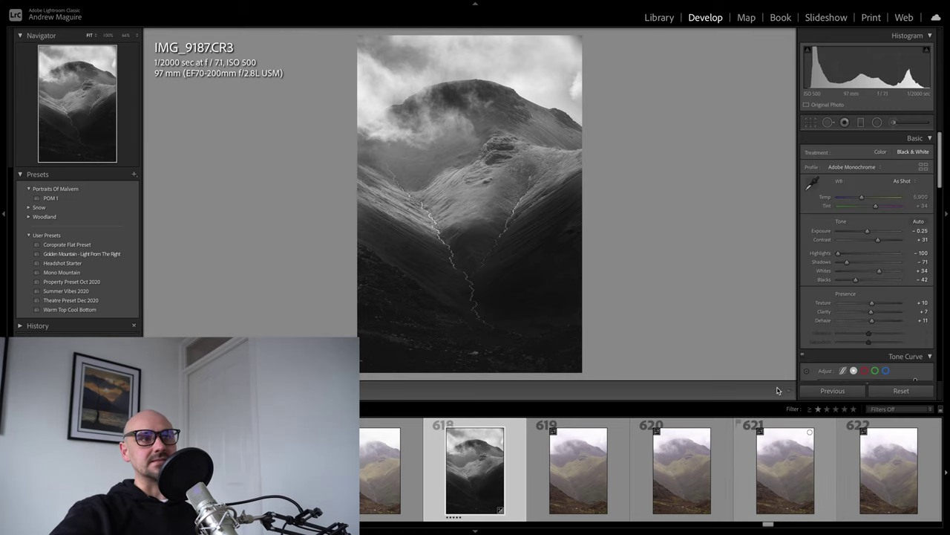